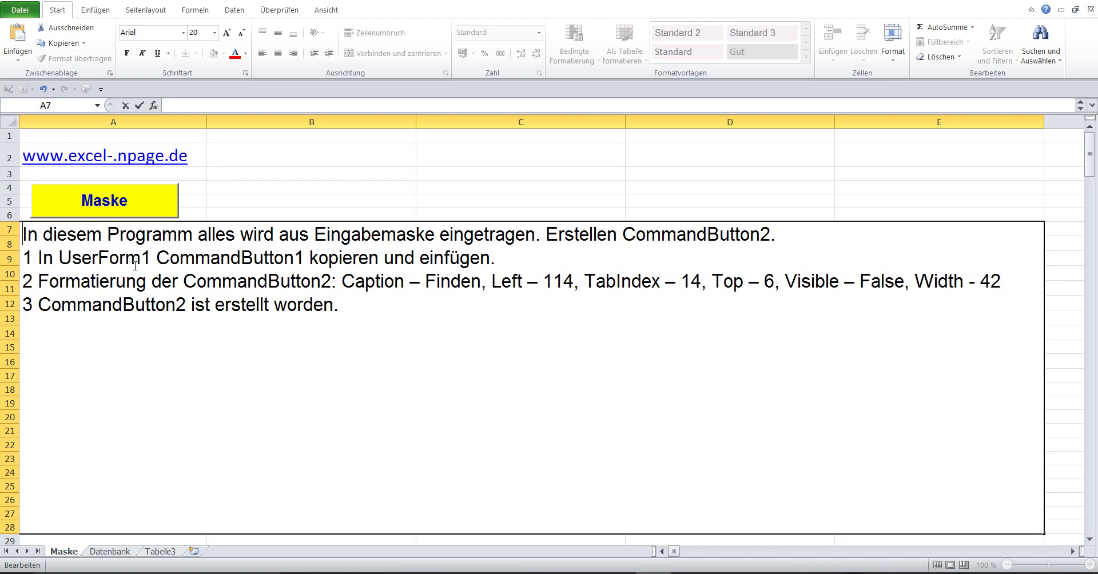
Step: Highlight the first lines of the instructions in the worksheet's text box
left_click_drag(24, 233, 776, 234)
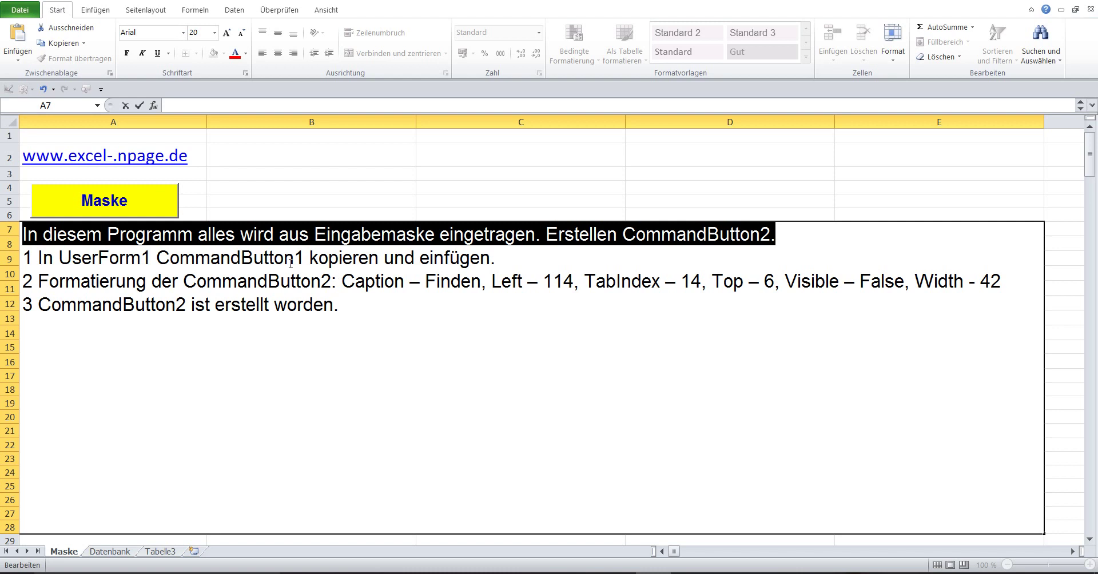
left_click_drag(23, 257, 496, 257)
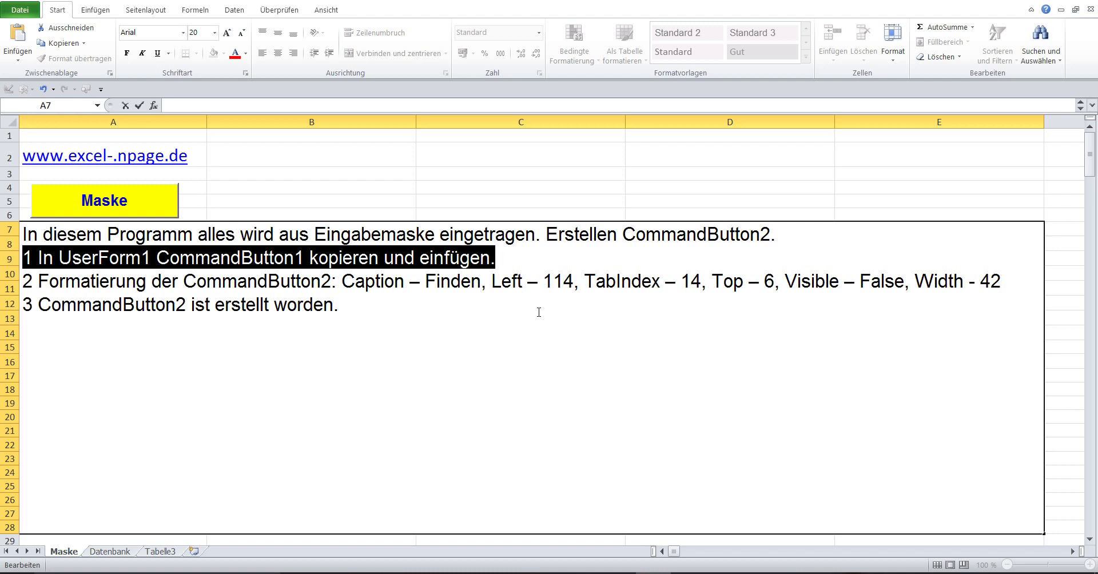
left_click(381, 178)
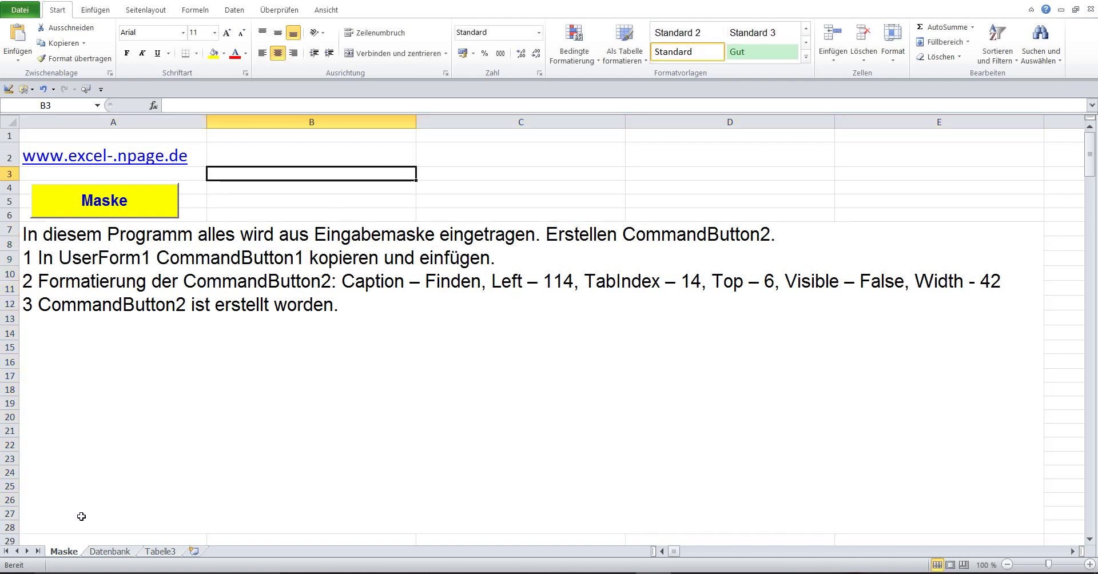
Step: Open the Maske sheet's code in a maximised VBA editor and open UserForm1 for design
right_click(66, 552)
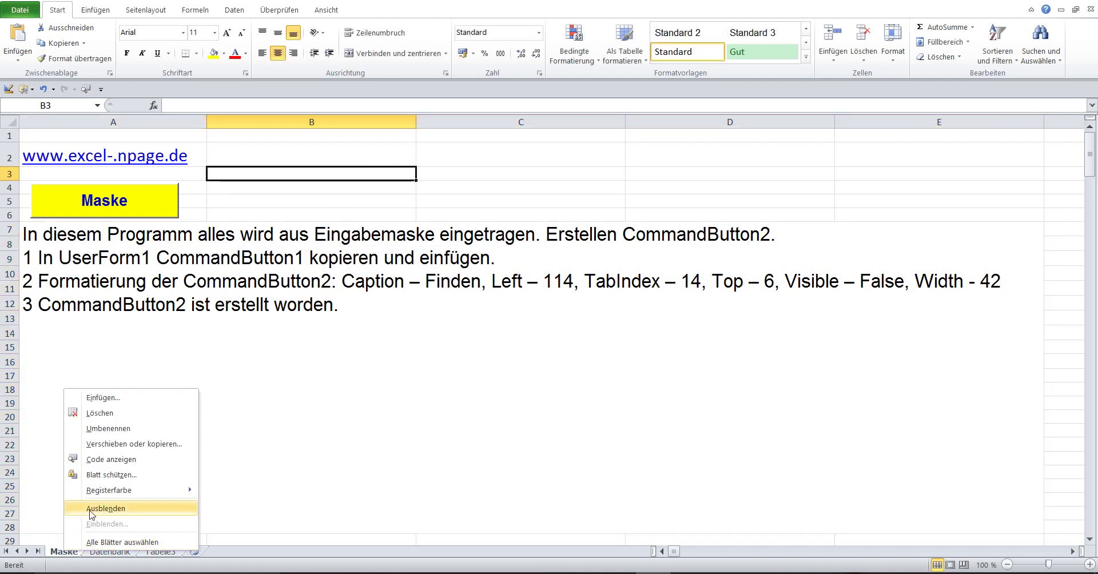
left_click(120, 461)
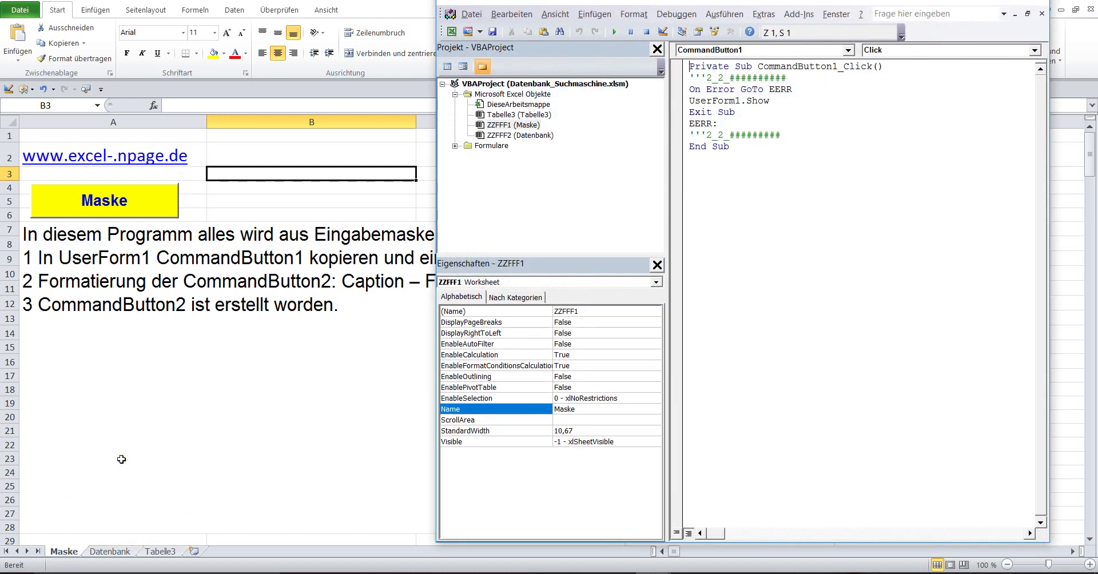
double_click(1001, 1)
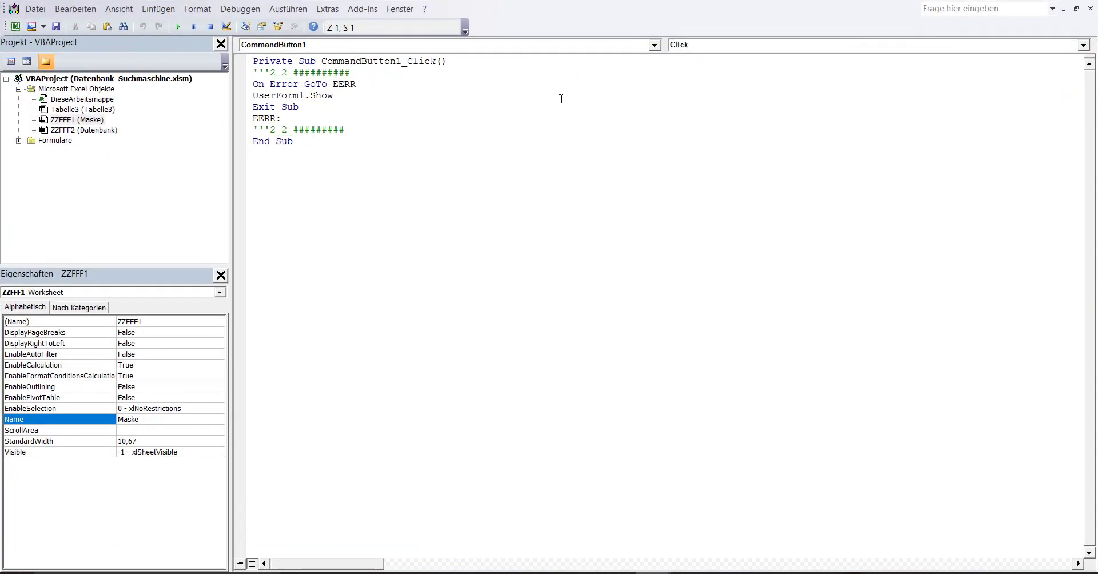
left_click(19, 140)
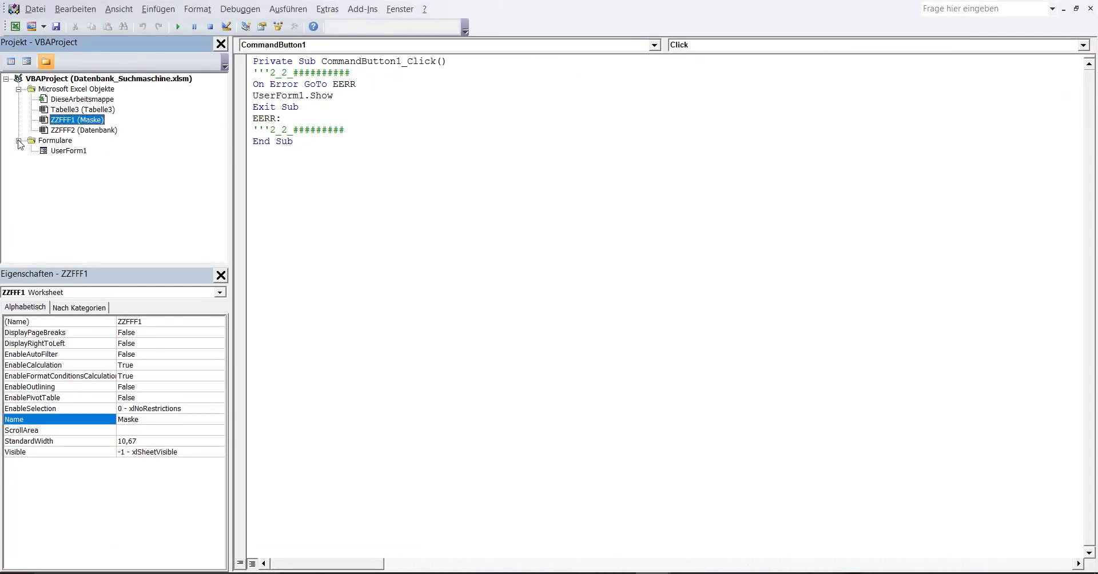
left_click(44, 151)
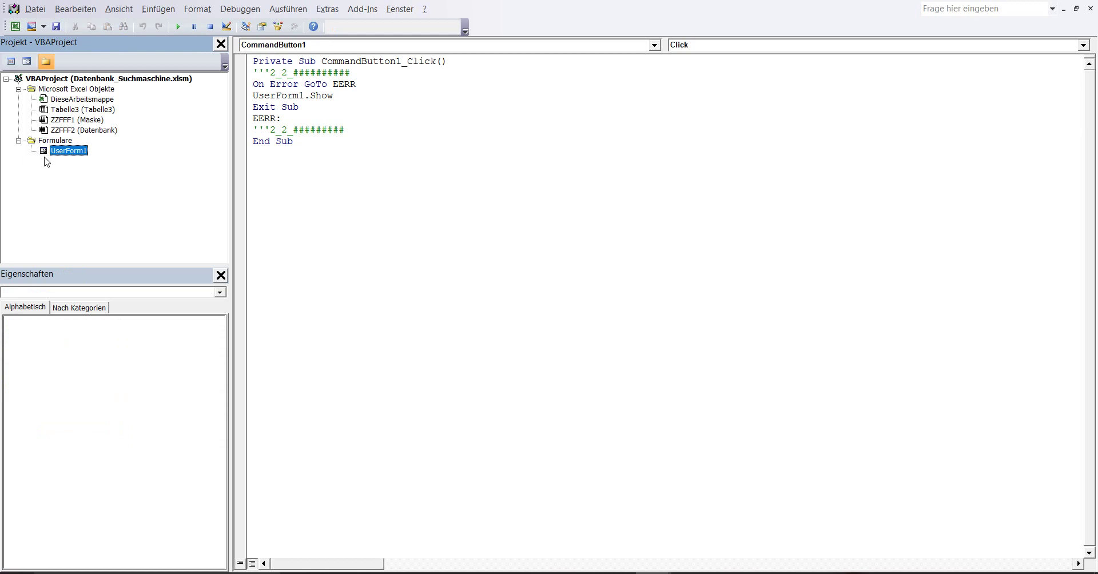
double_click(44, 152)
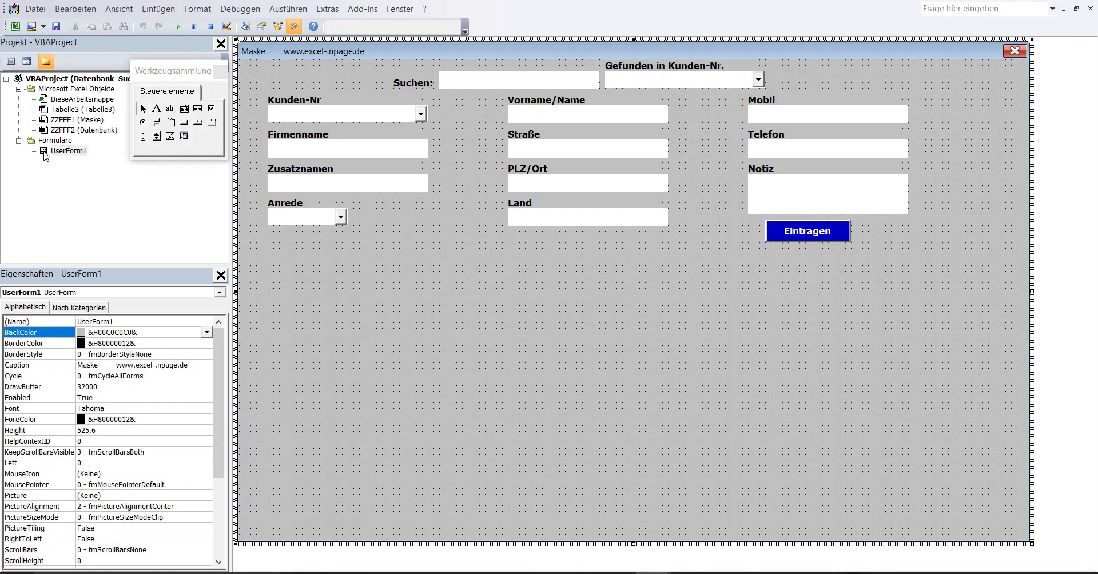
Step: Close the toolbox and select the Eintragen button, CommandButton1, on the form
left_click(221, 72)
left_click(809, 237)
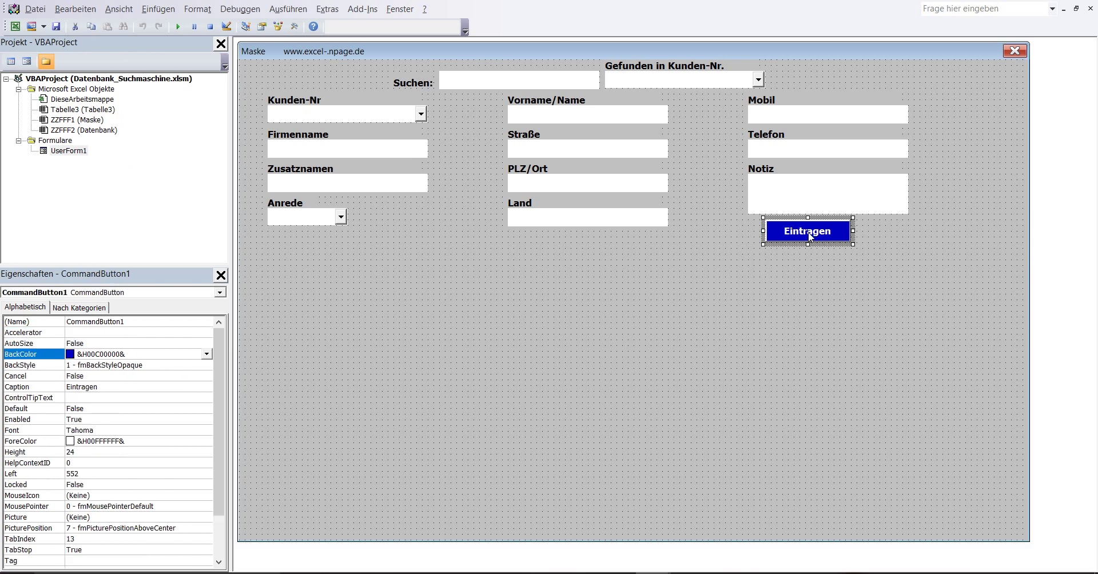
left_click(141, 322)
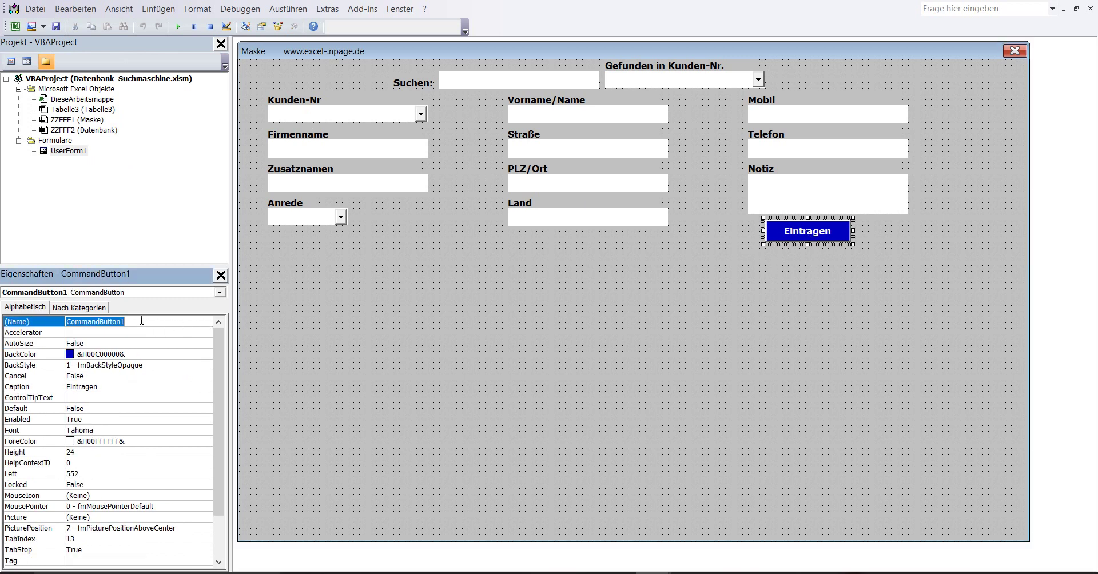
left_click(141, 321)
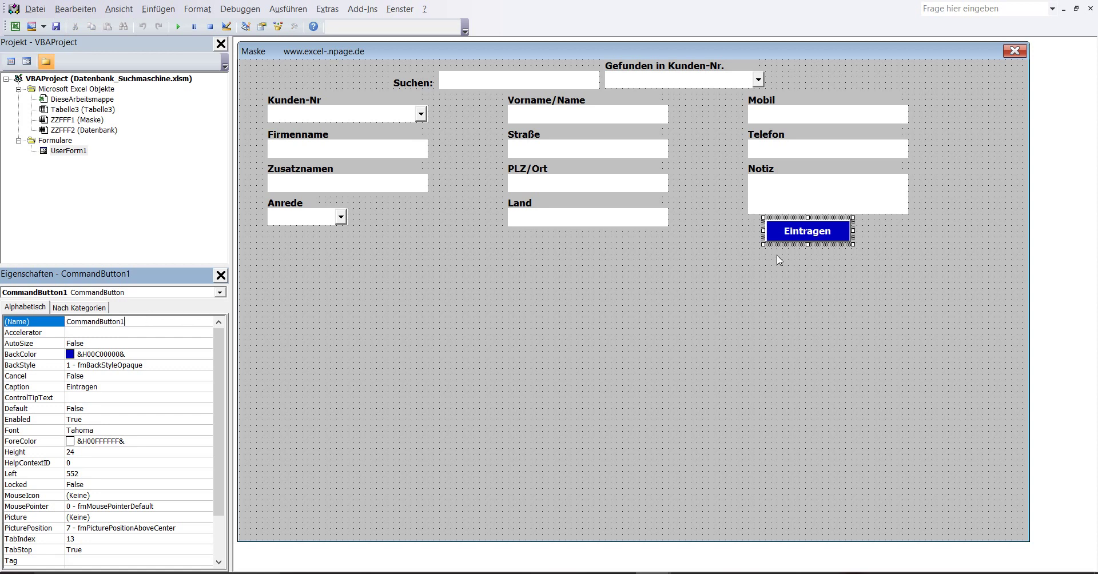
right_click(792, 239)
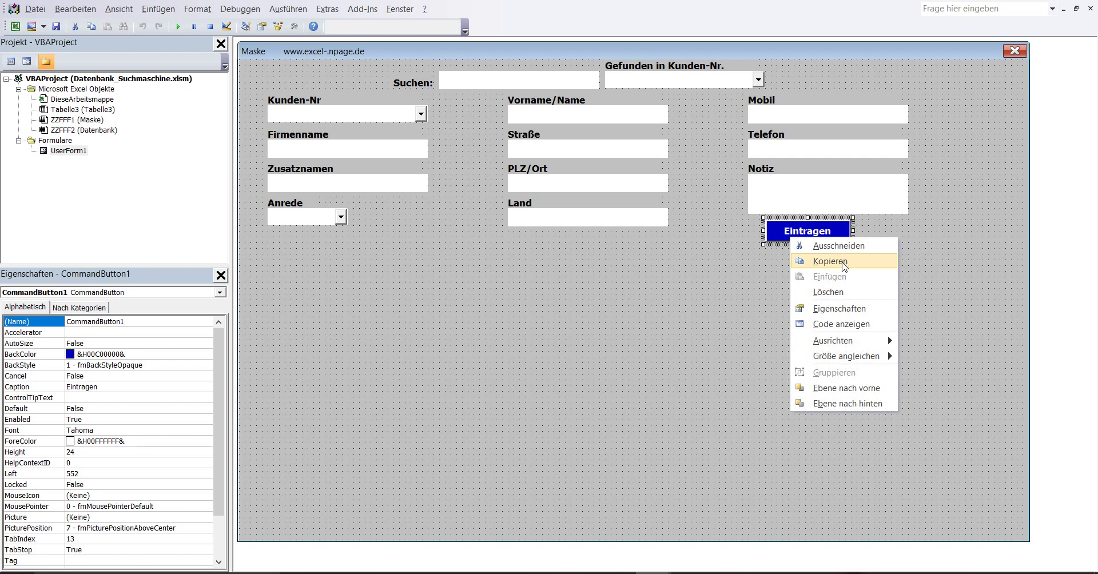
Step: Copy and paste the Eintragen button onto UserForm1 as CommandButton2, then return to Excel
left_click(860, 264)
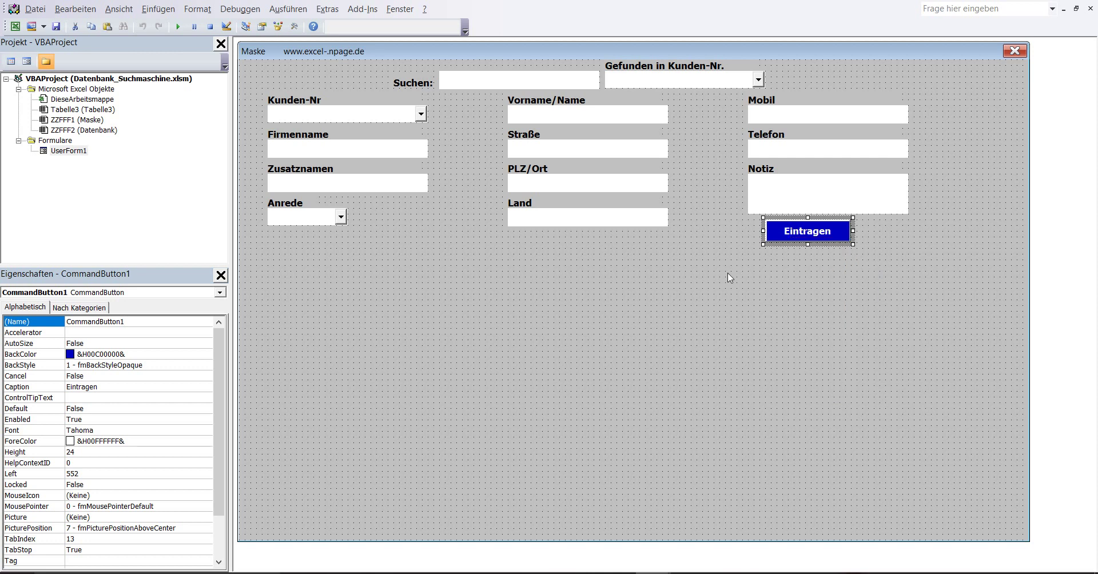
left_click(536, 303)
right_click(536, 304)
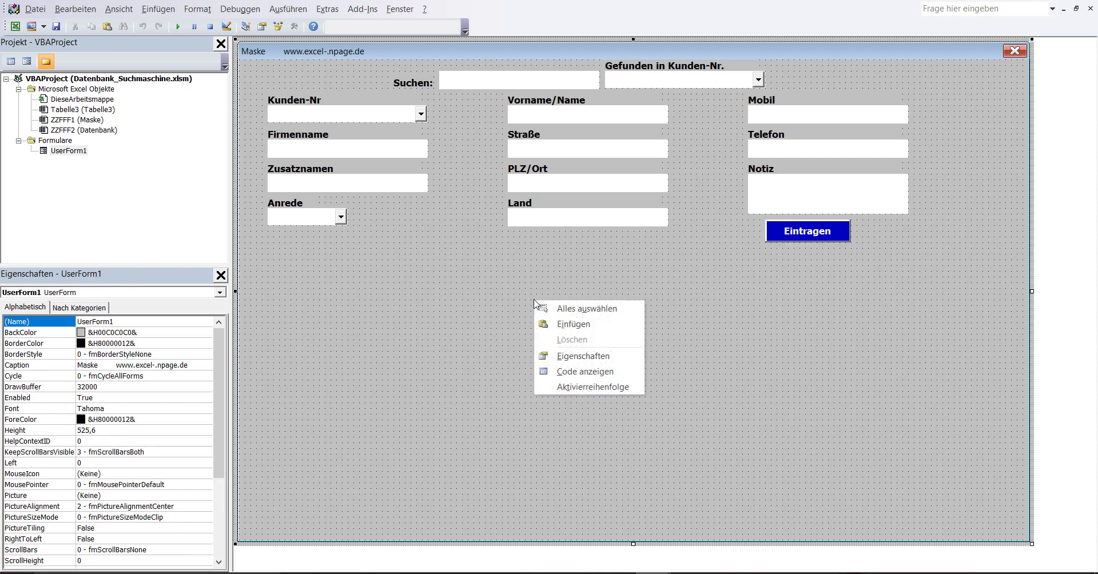
left_click(598, 327)
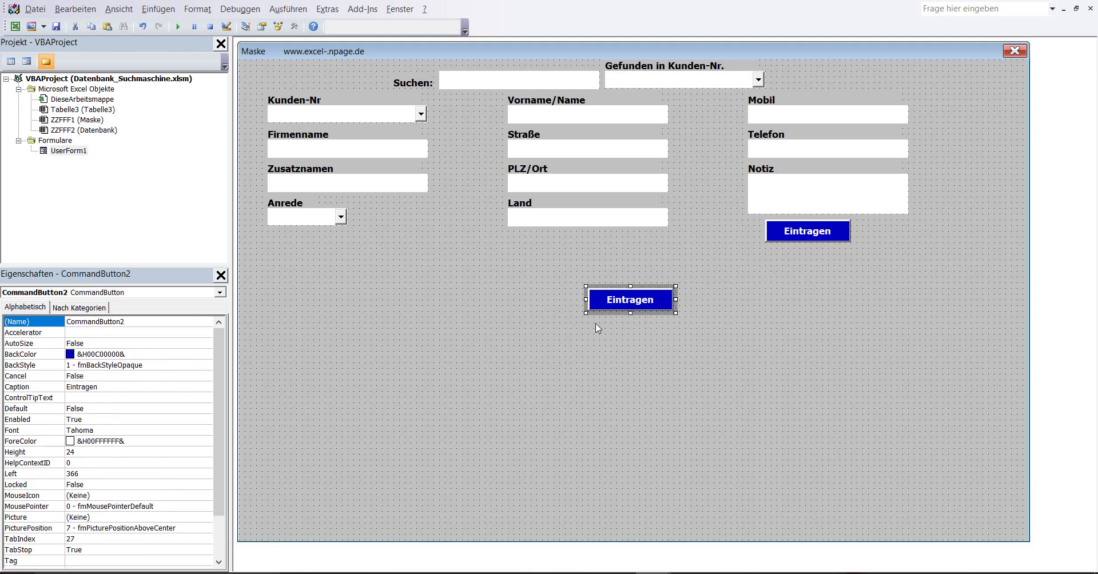
left_click(142, 321)
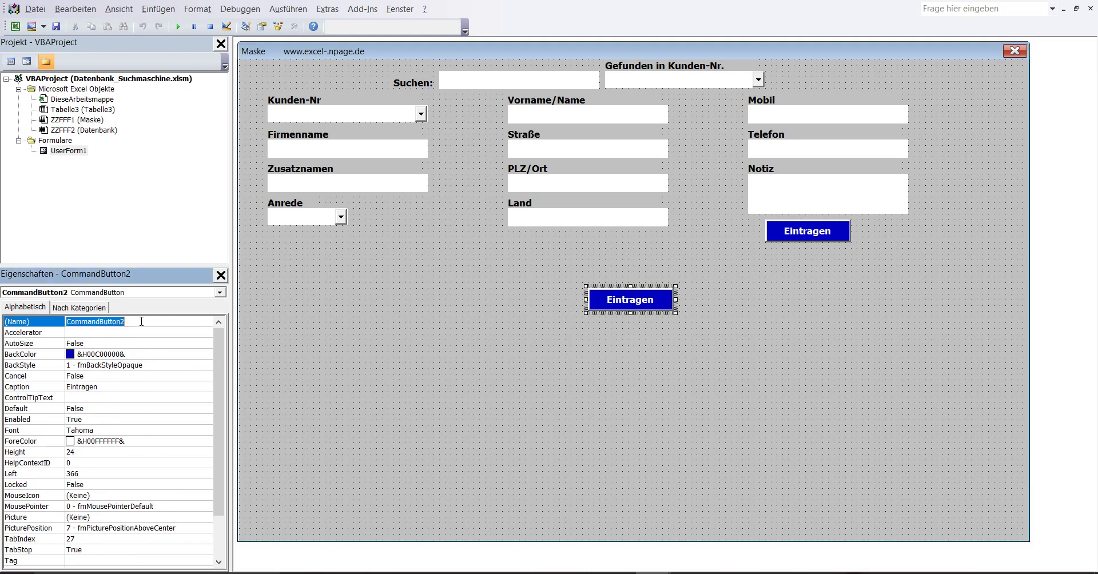
left_click(141, 322)
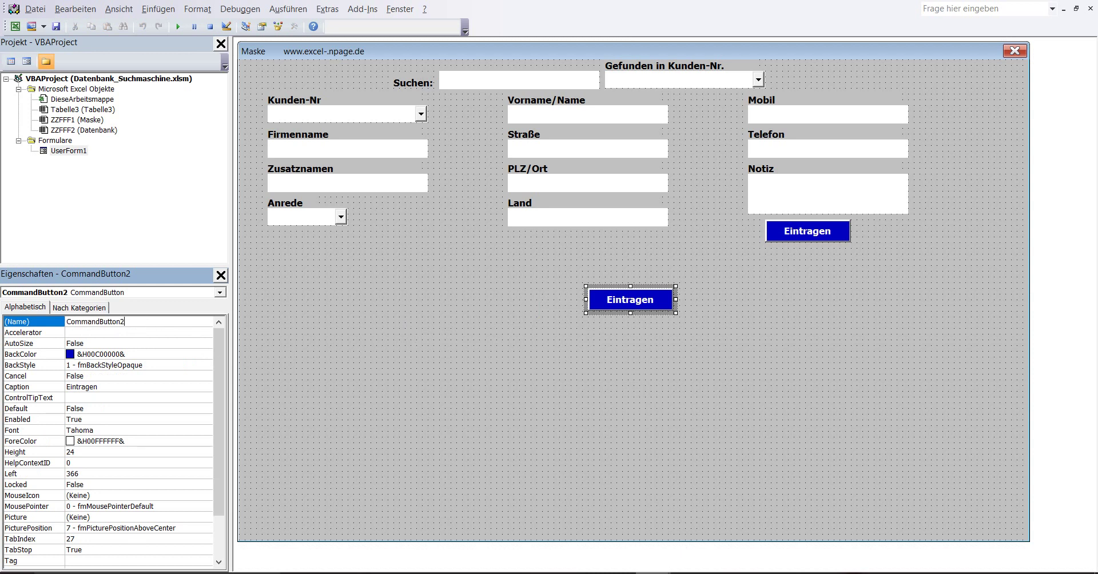
left_click(611, 536)
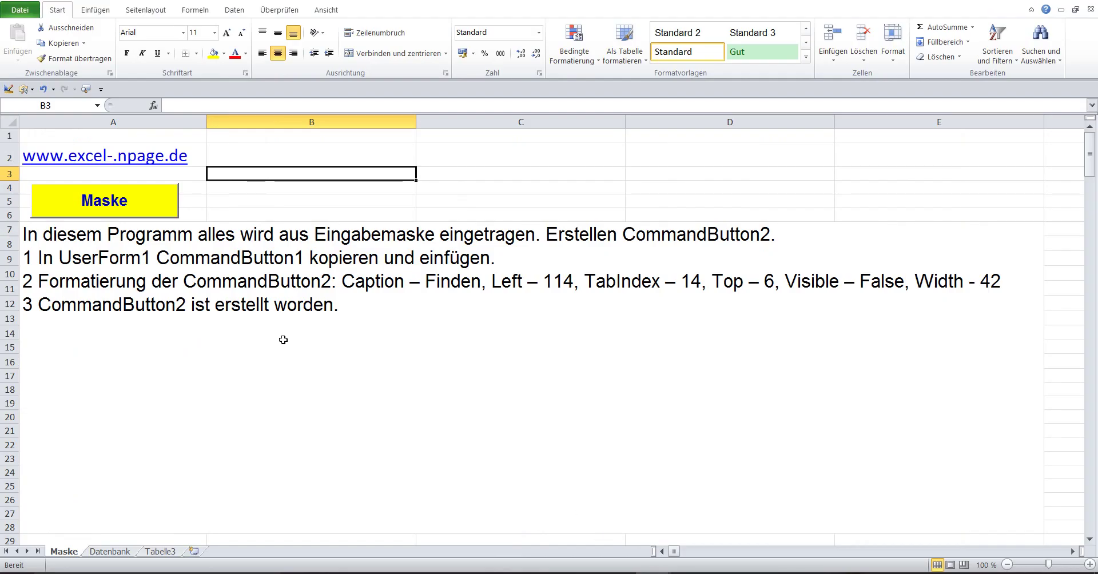
Step: Copy the word 'Finden' from instruction step 2 in the text box
double_click(182, 279)
mouse_move(23, 280)
left_mouse_down()
mouse_move(971, 287)
mouse_move(1012, 278)
left_mouse_up()
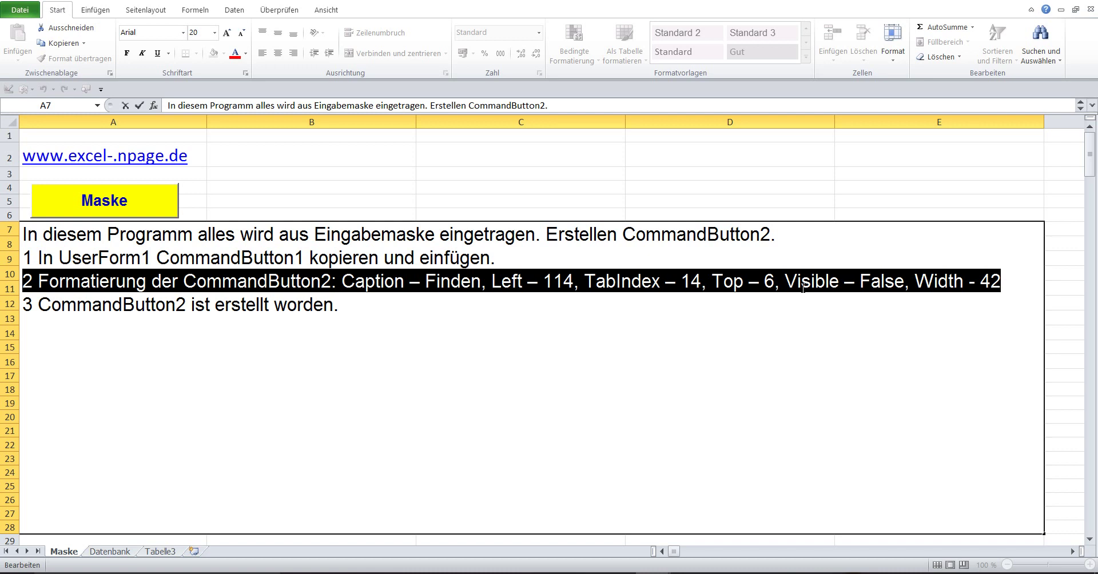
left_click(469, 279)
left_click_drag(426, 281, 484, 286)
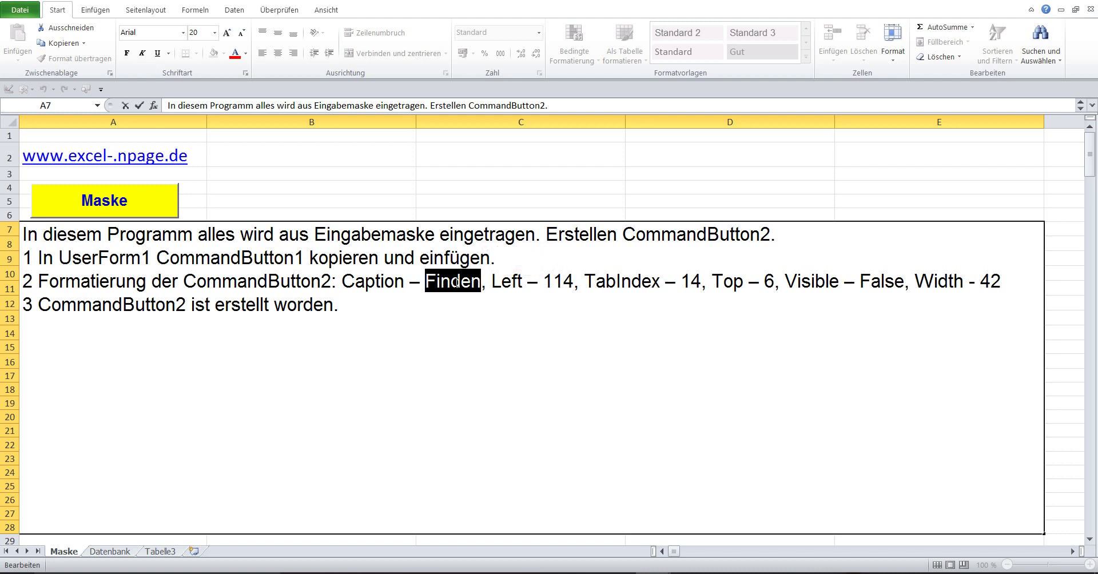
right_click(457, 284)
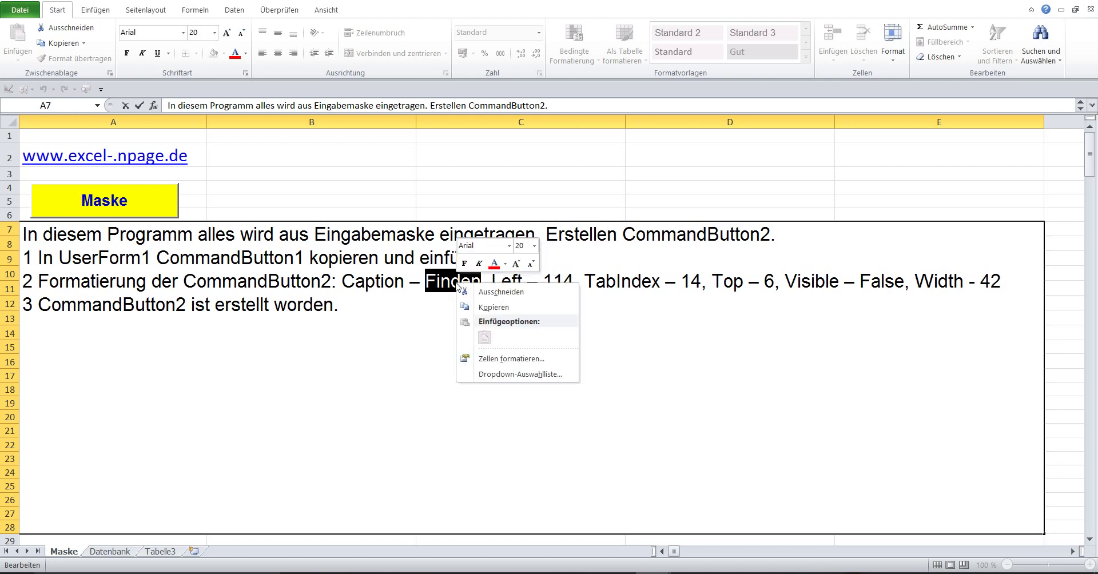
left_click(486, 308)
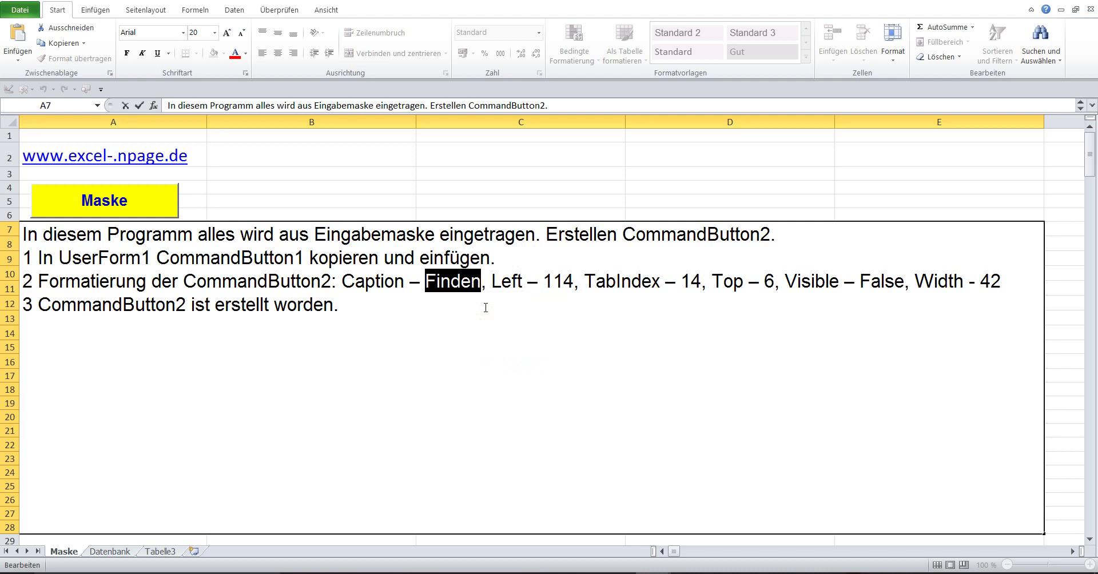
left_click(434, 191)
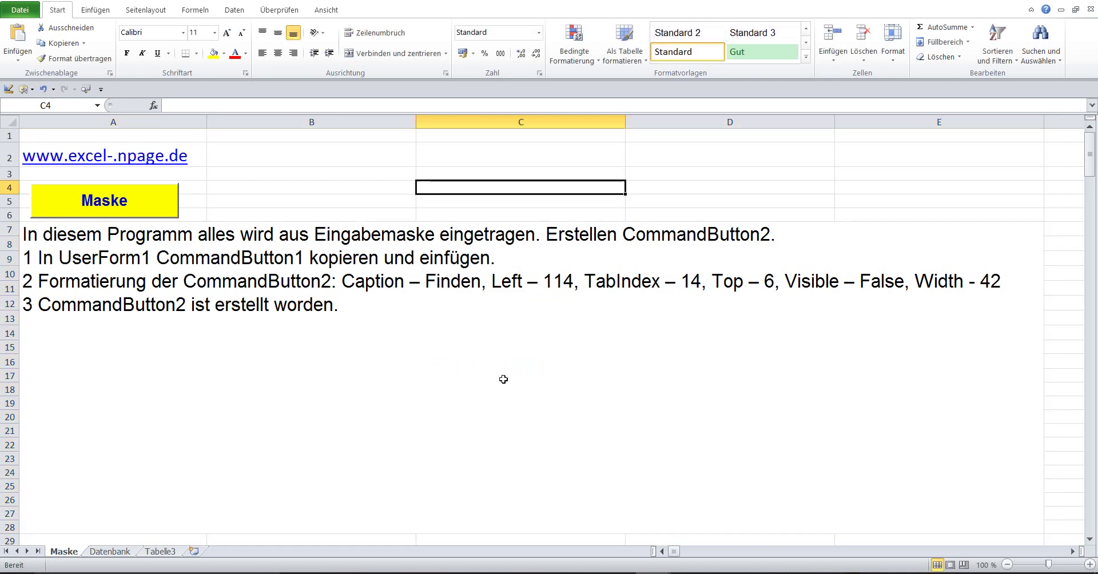
Step: Paste 'Finden' into CommandButton2's Caption property, replacing Eintragen
mouse_move(652, 573)
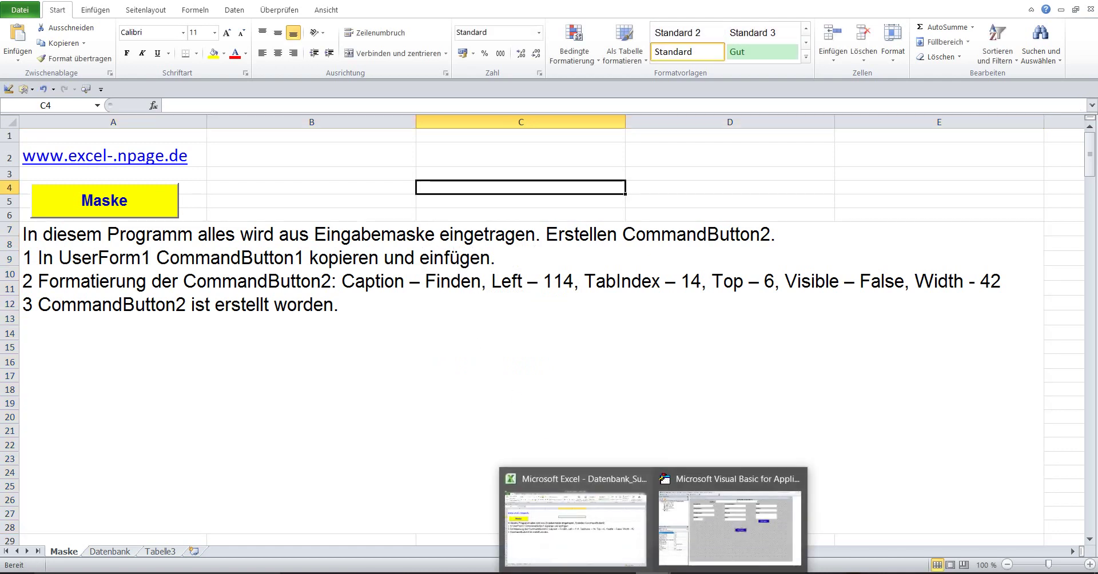
left_click(713, 540)
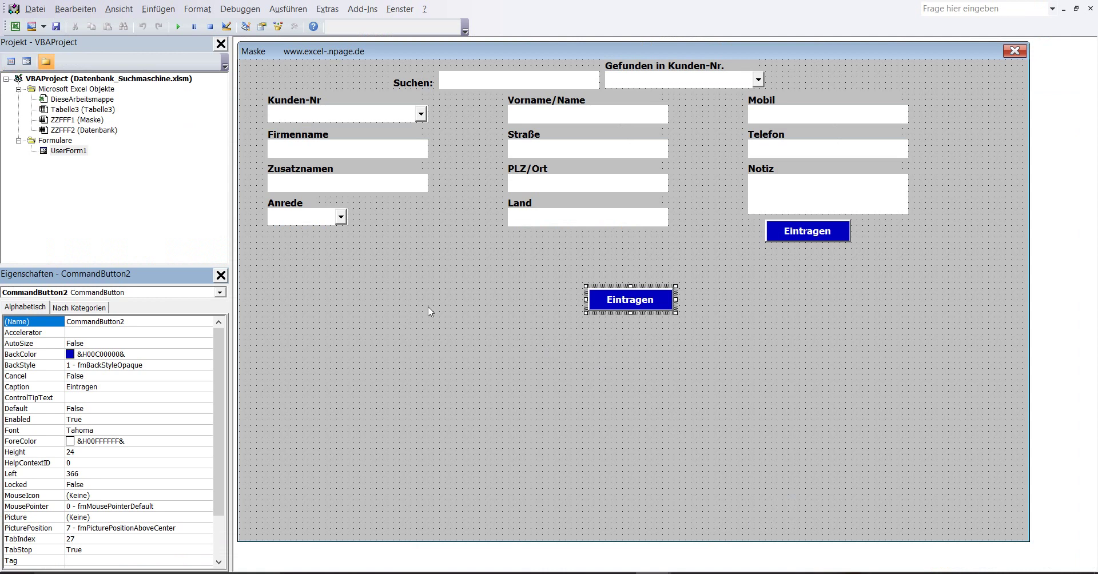
double_click(143, 322)
left_click(108, 388)
double_click(108, 389)
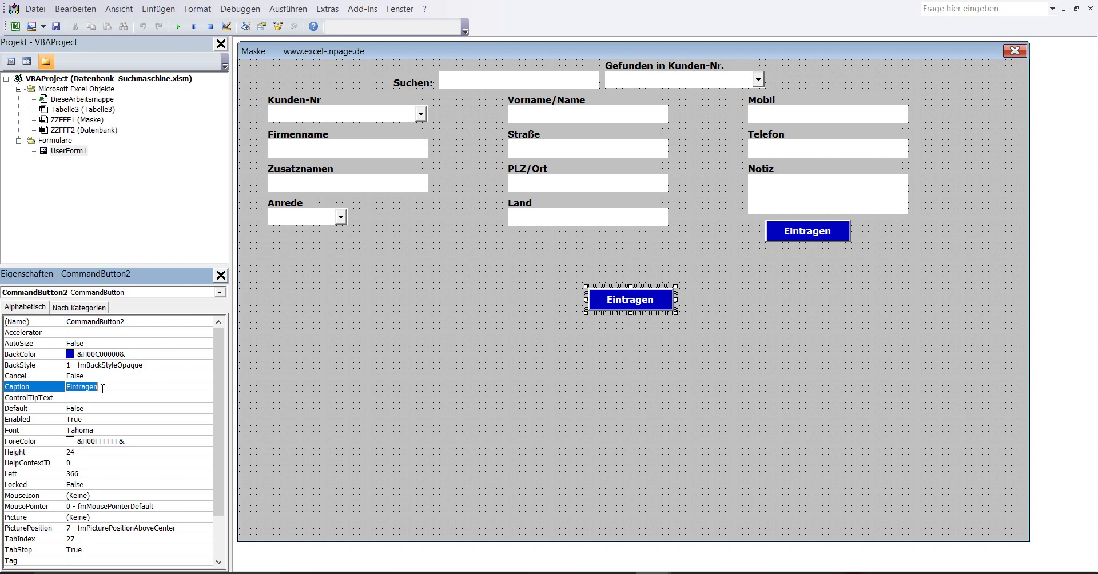
right_click(83, 389)
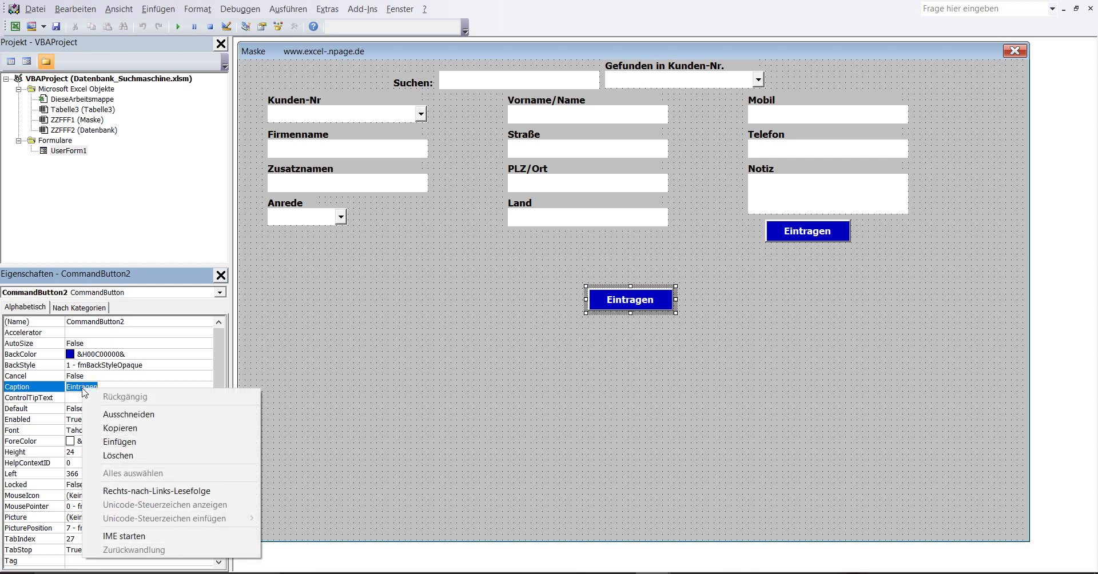
left_click(136, 444)
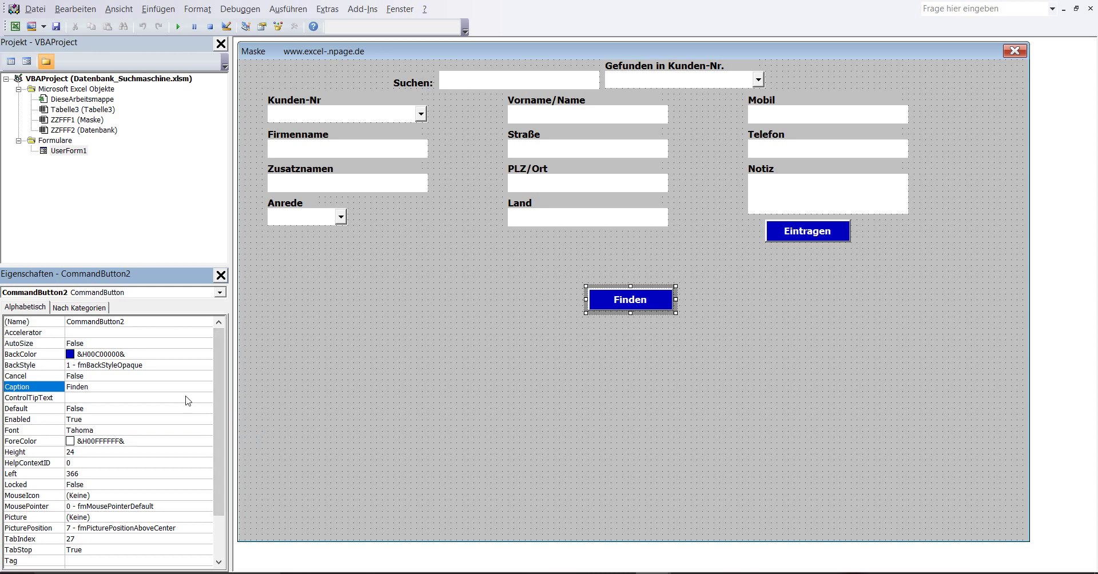
left_click(85, 474)
left_click(85, 475)
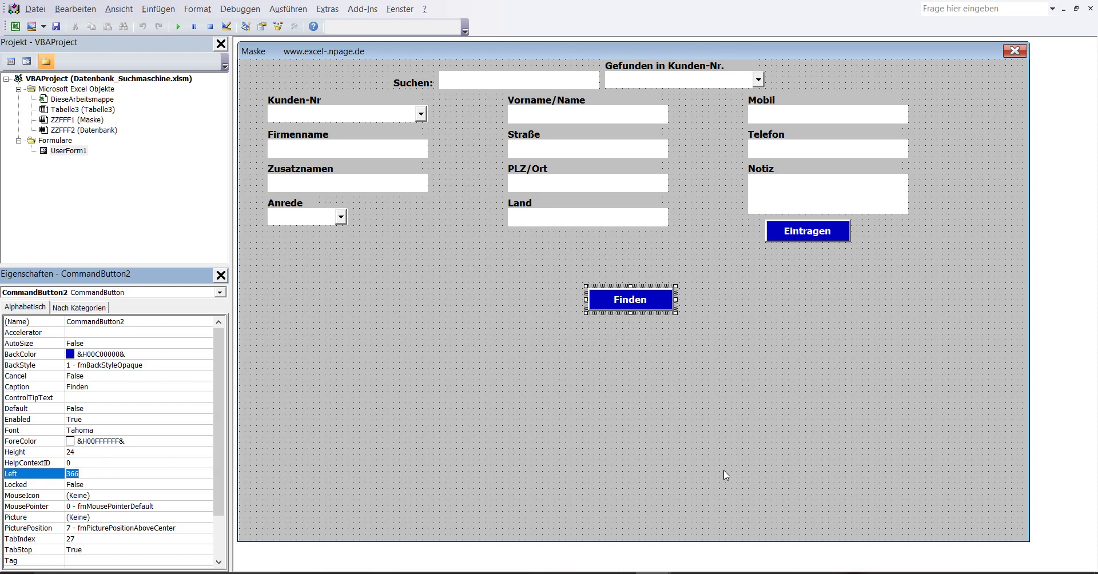
Step: Set CommandButton2's Left to 114 and TabIndex to 14
mouse_move(653, 571)
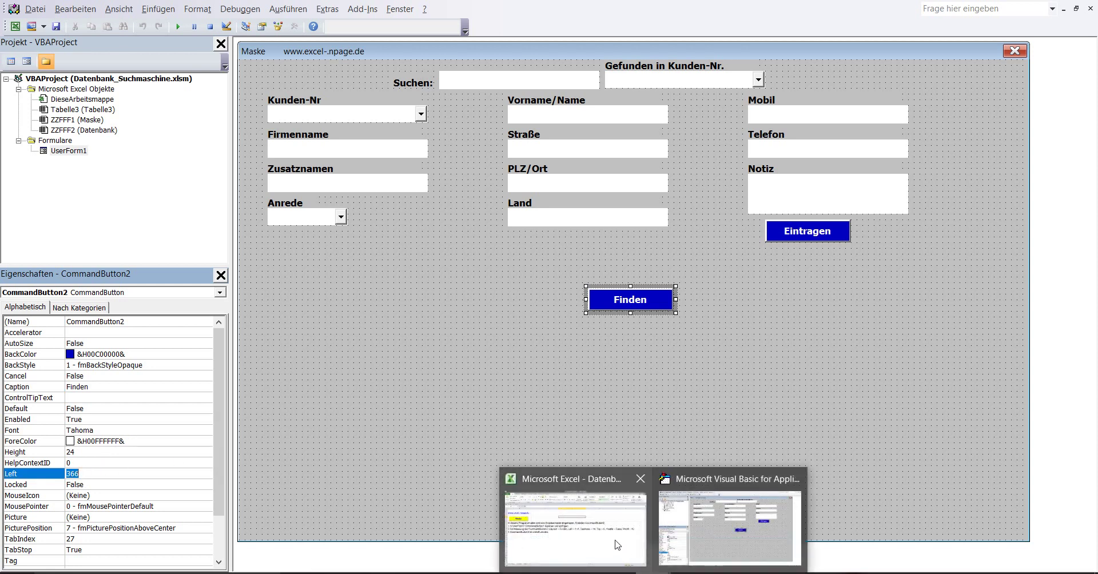
mouse_move(616, 543)
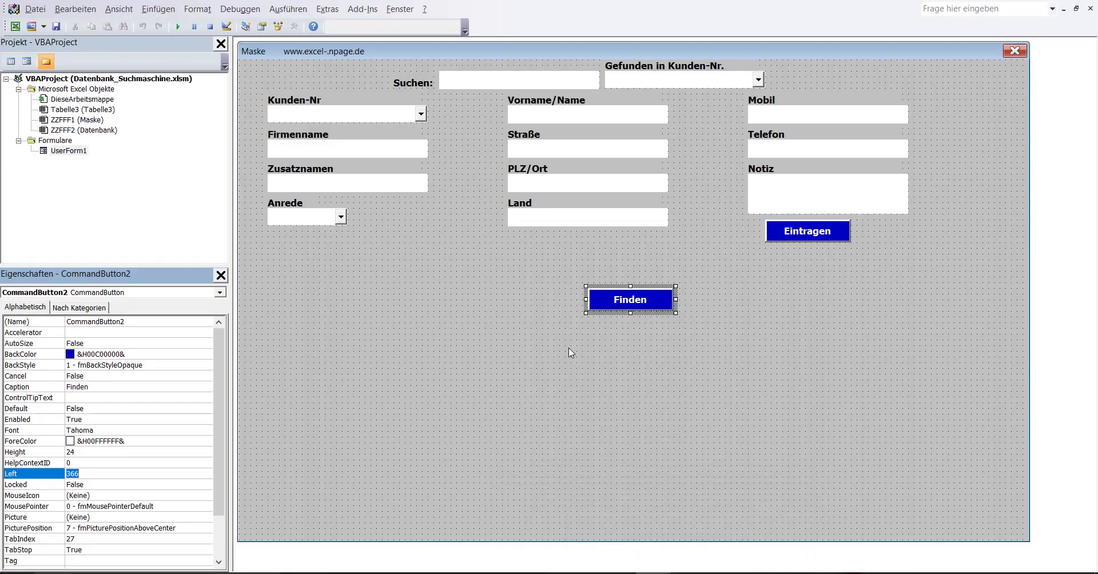
type("114")
left_click_drag(224, 404, 228, 519)
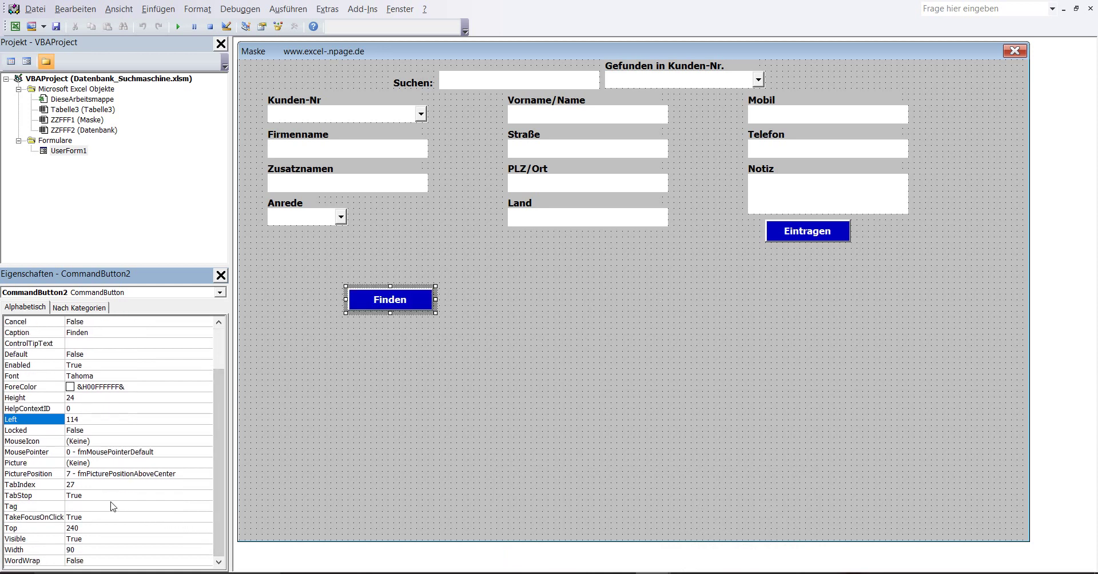
left_click(89, 487)
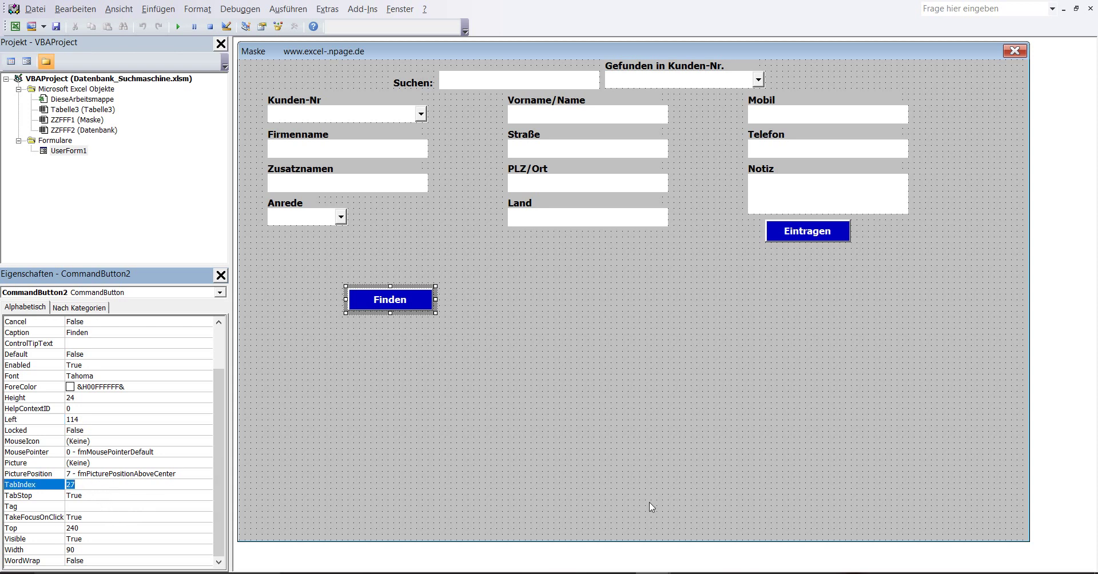
mouse_move(572, 513)
type("14")
Step: Set Top to 6, moving the Finden button up beside the search field
left_click(92, 528)
double_click(90, 528)
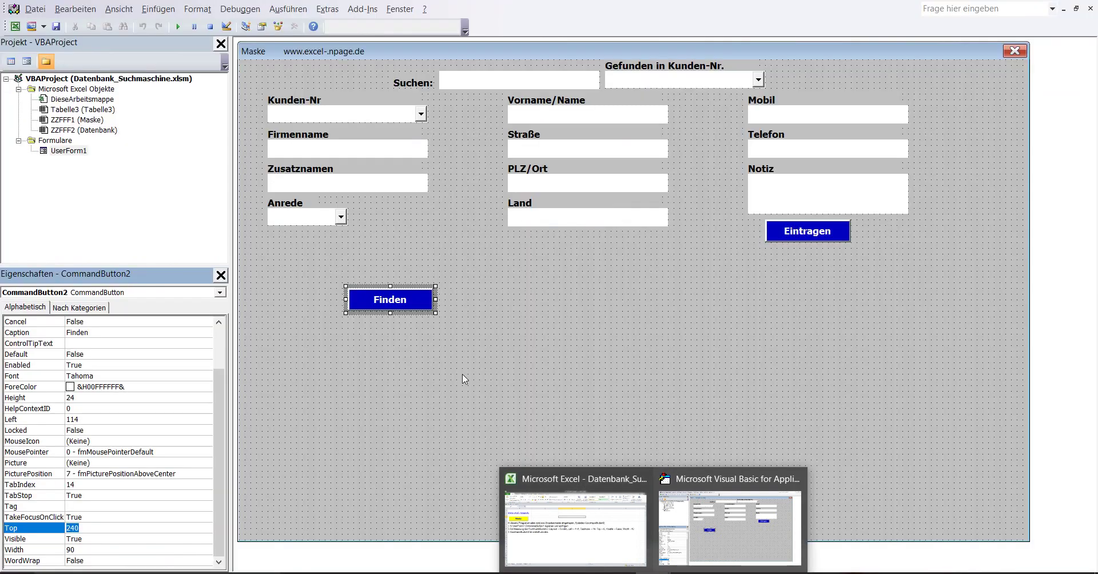
type("6")
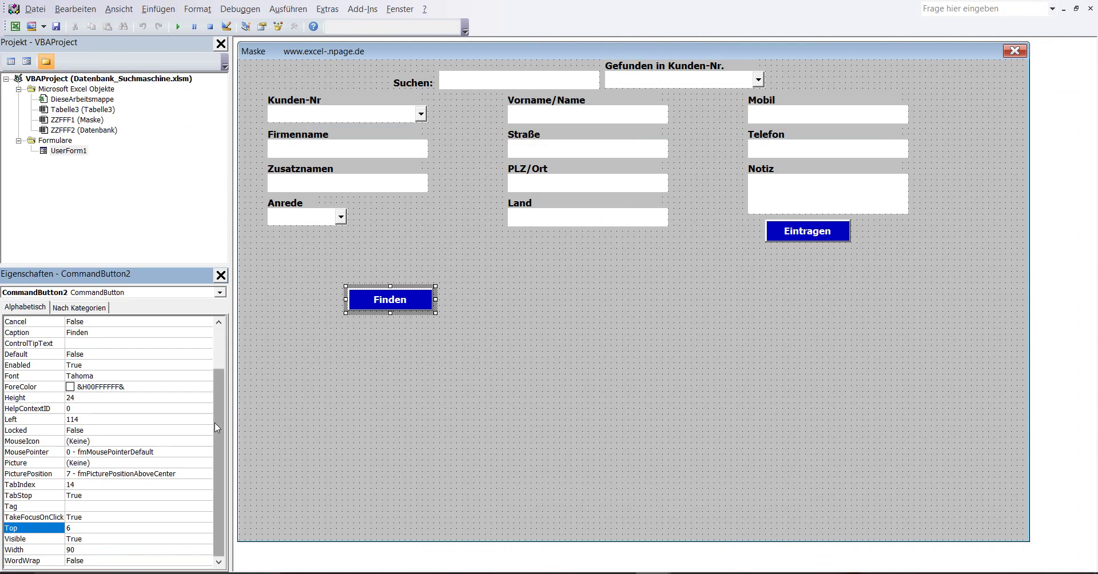
key("Return")
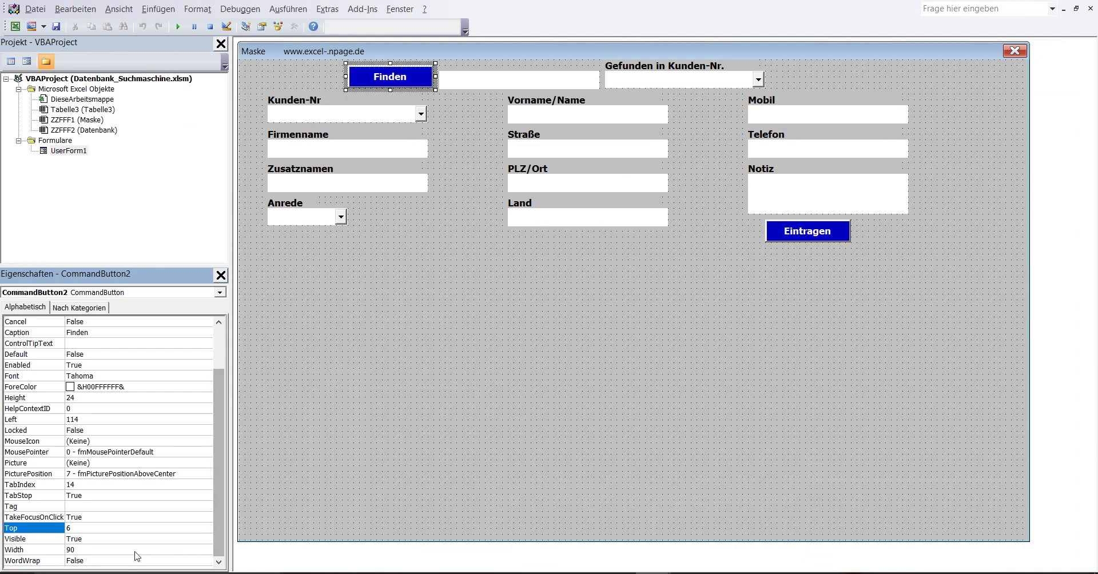
left_click(104, 540)
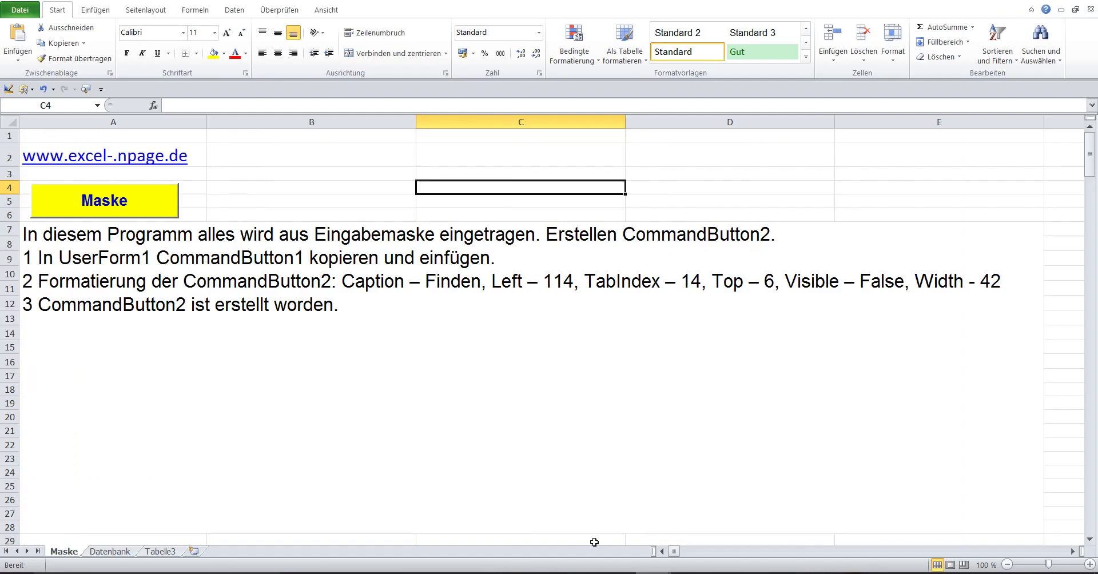
Step: Highlight the Caption and 'Visible – False' instructions in cell A7's text
double_click(397, 284)
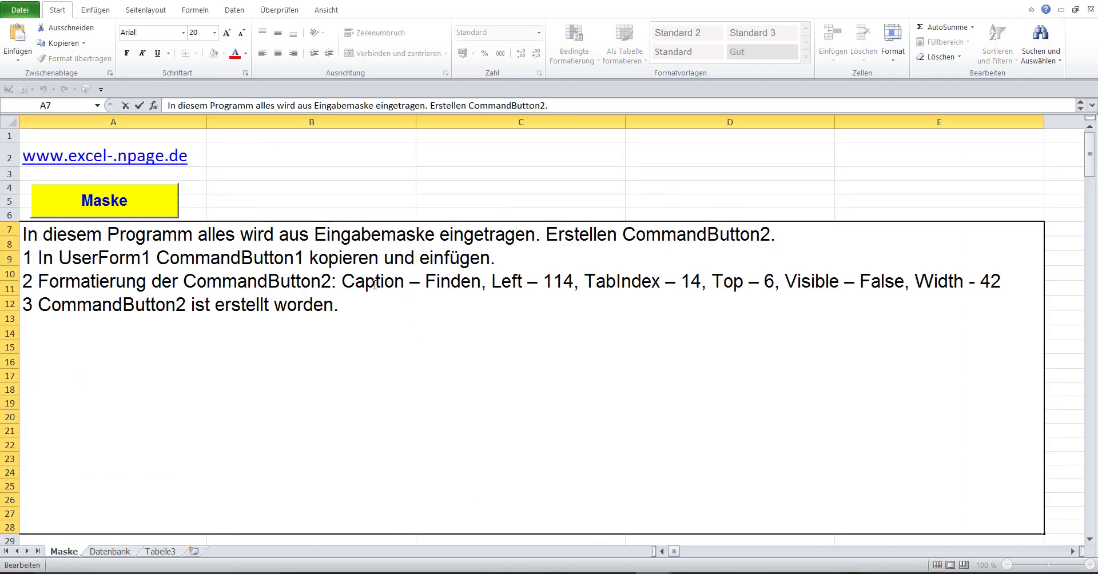
double_click(379, 284)
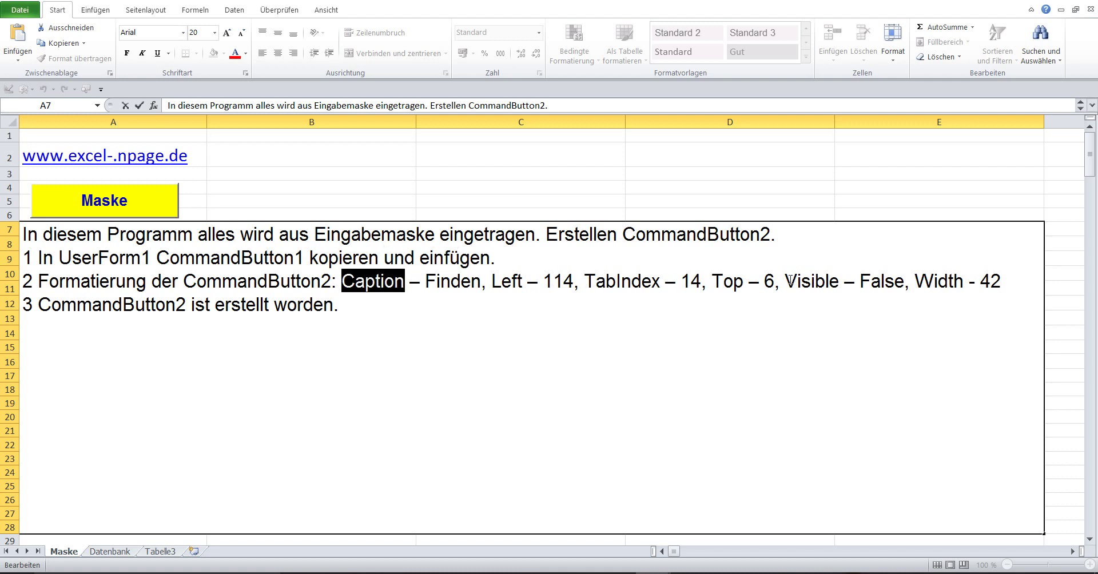
left_click_drag(785, 280, 905, 280)
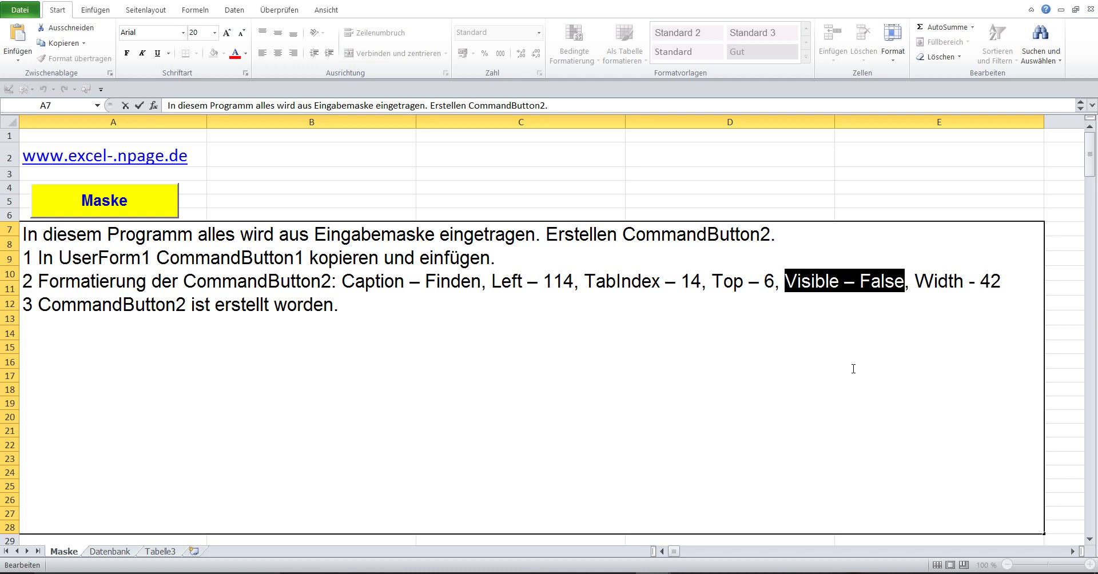
left_click(639, 186)
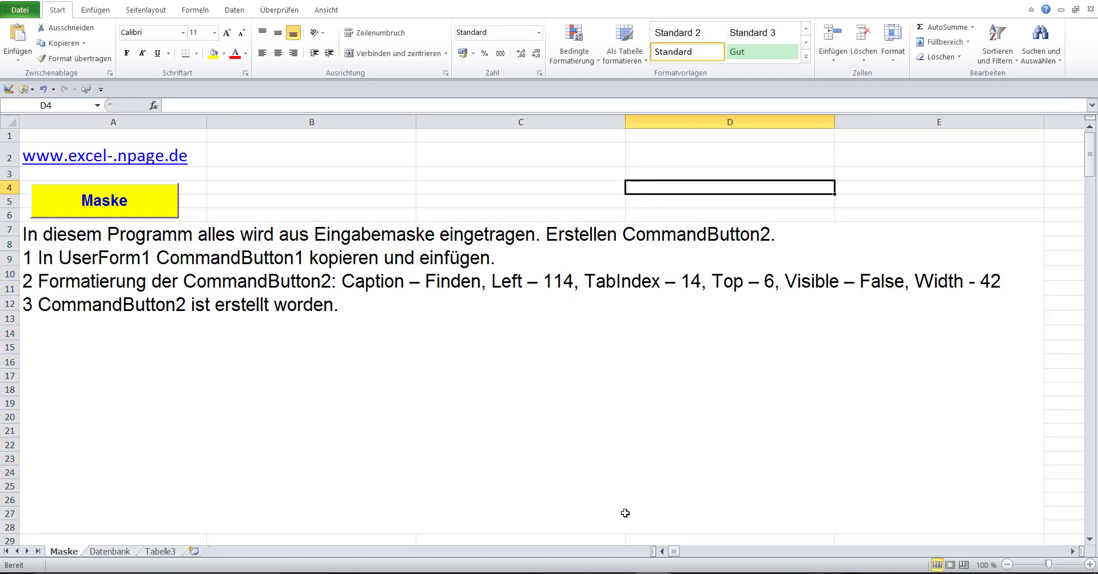
left_click(723, 532)
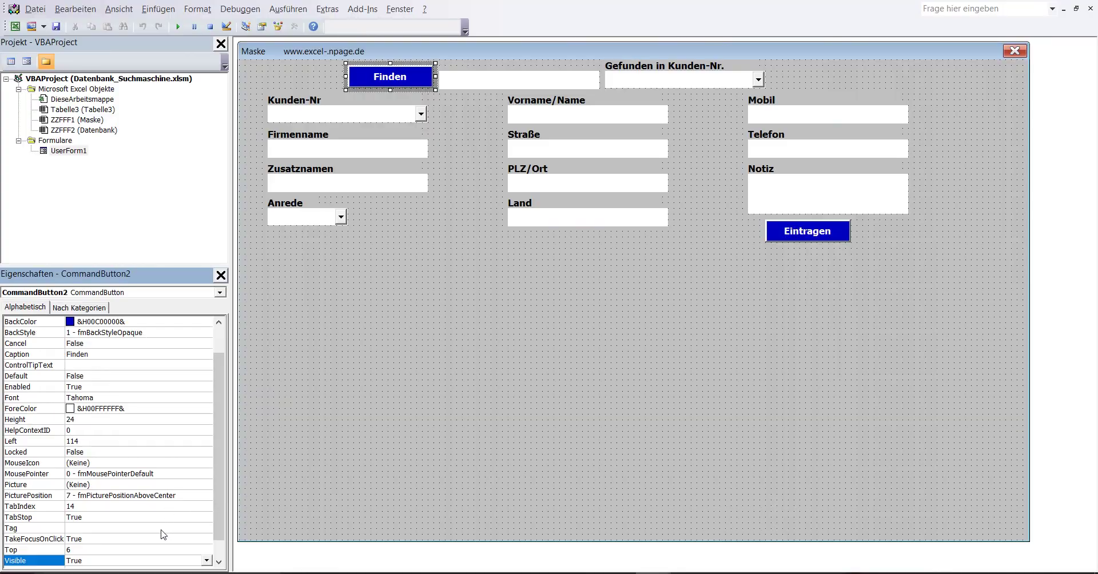
Step: Set CommandButton2's Visible property to False
left_click(206, 561)
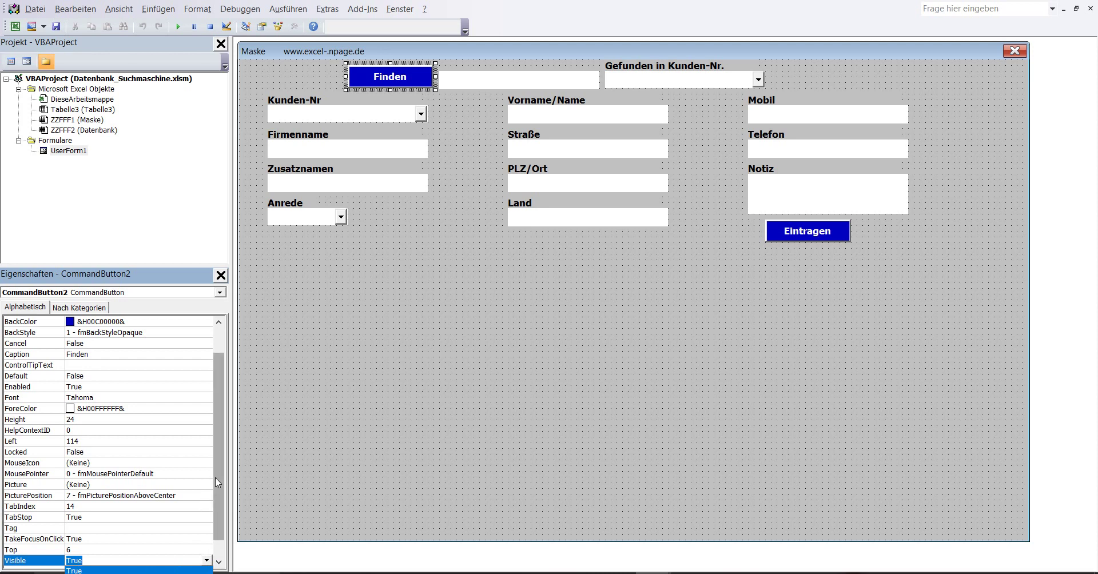
left_click_drag(215, 478, 215, 493)
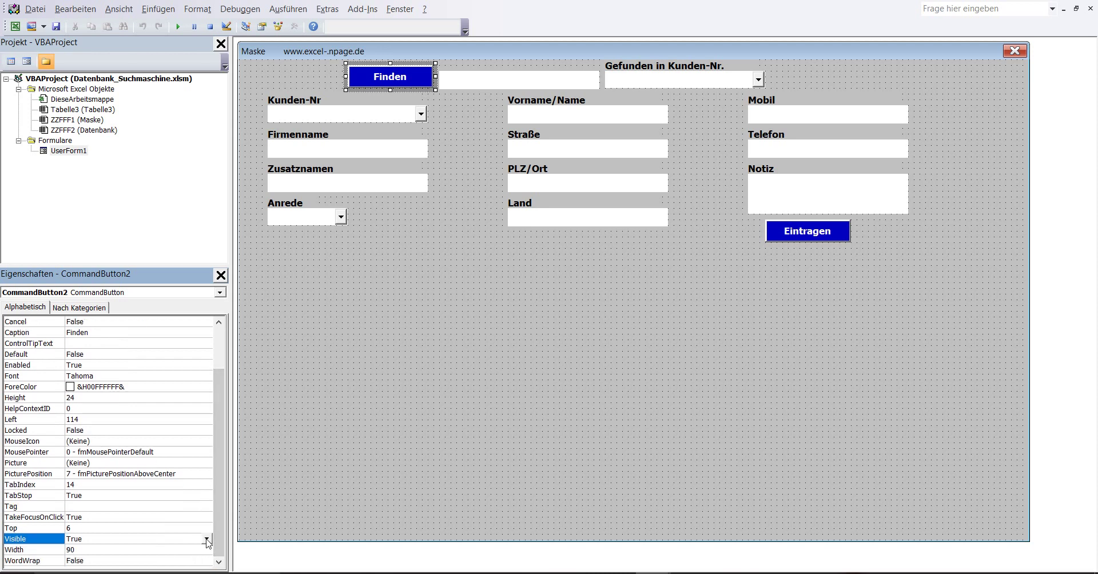
left_click(207, 539)
left_click(99, 559)
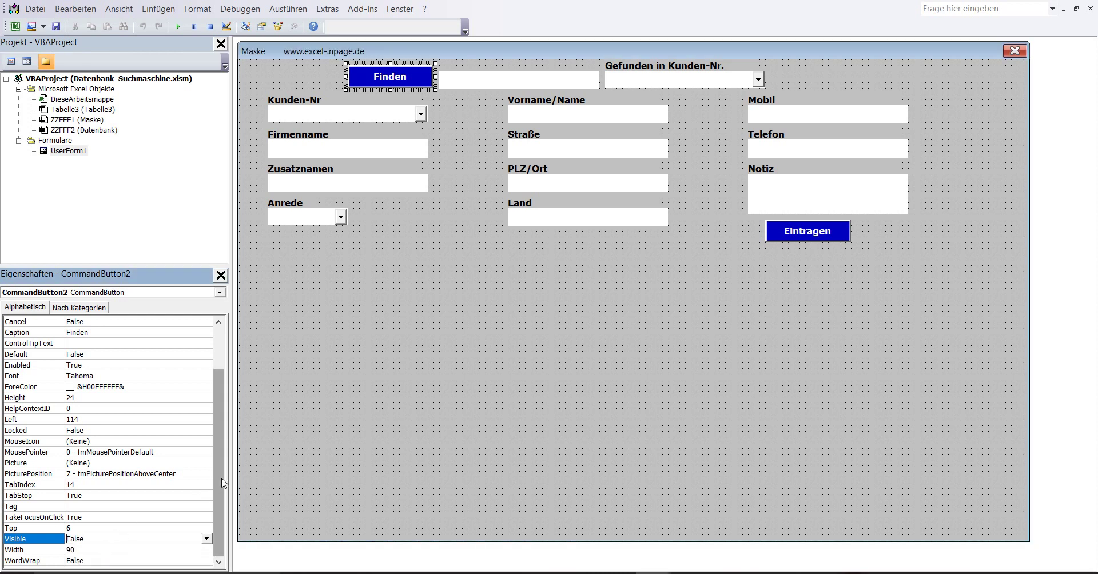
Step: Set the Finden button's Width to 42 and reselect the whole UserForm
left_click(103, 550)
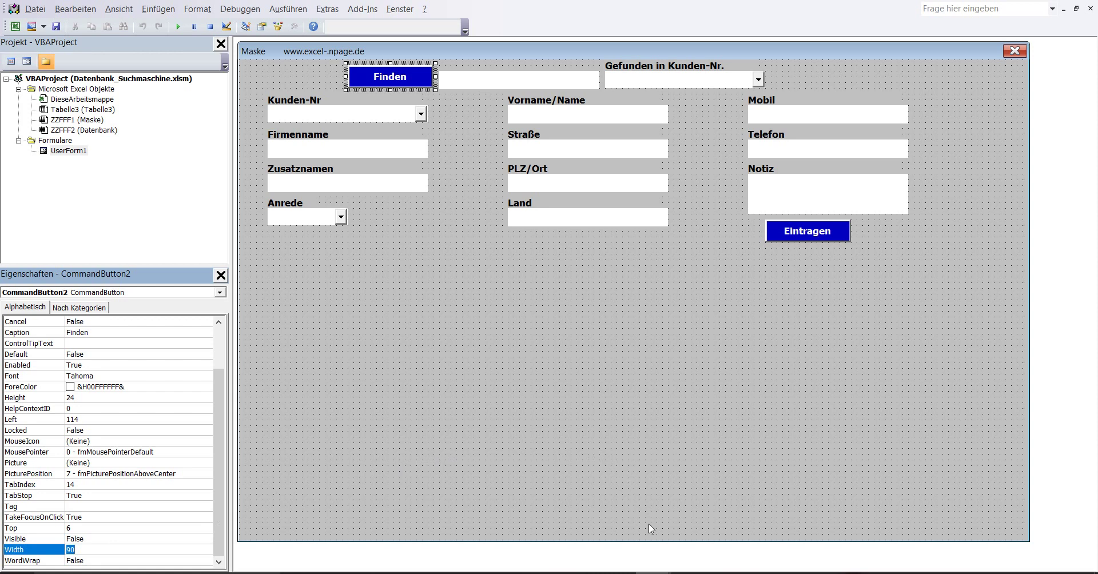
mouse_move(603, 522)
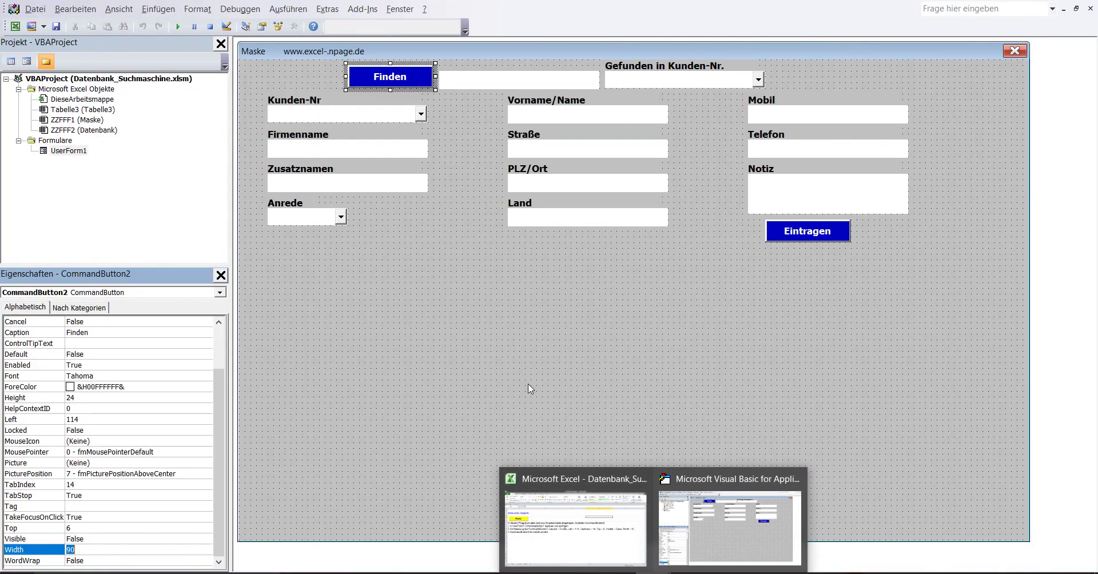
type("42")
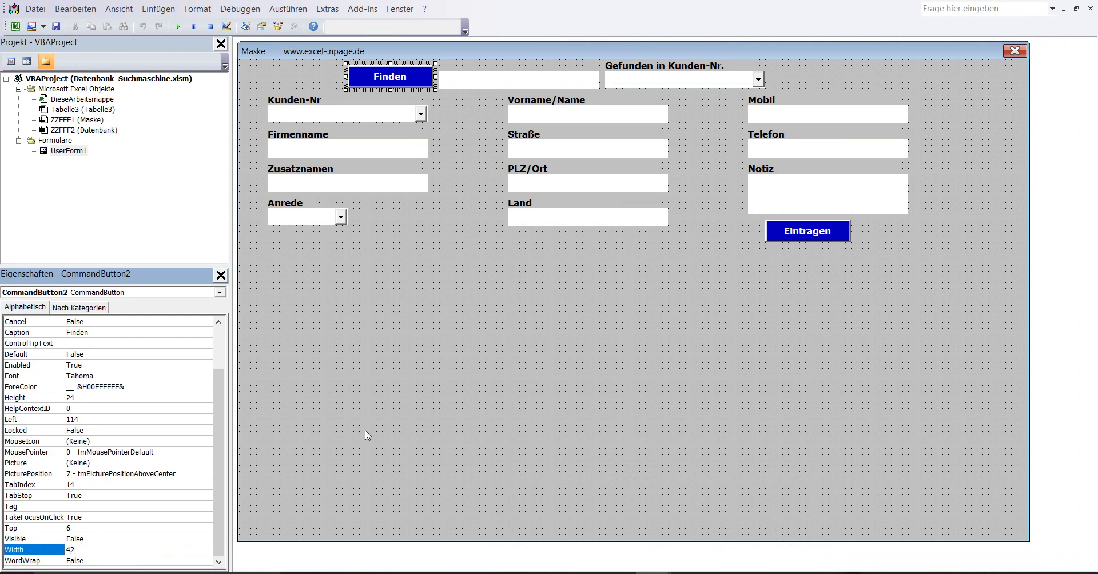
key("Return")
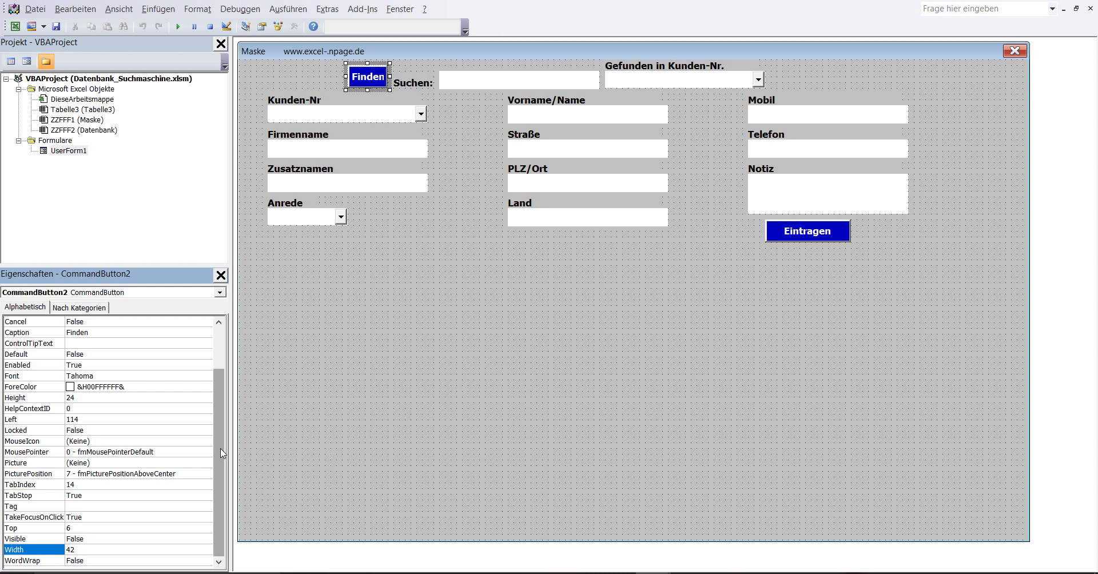
left_click(417, 357)
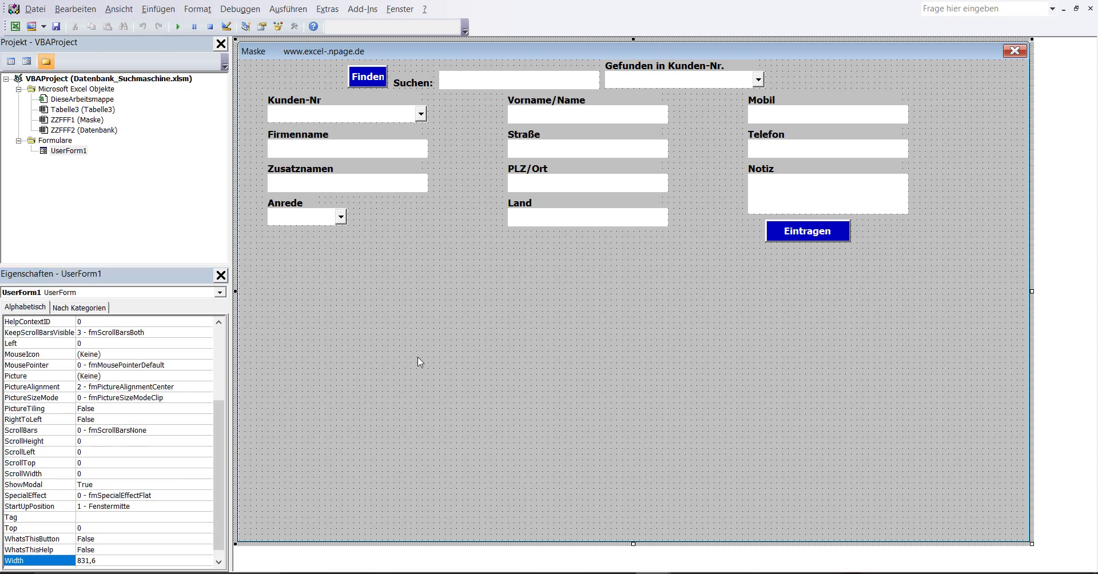
left_click(377, 81)
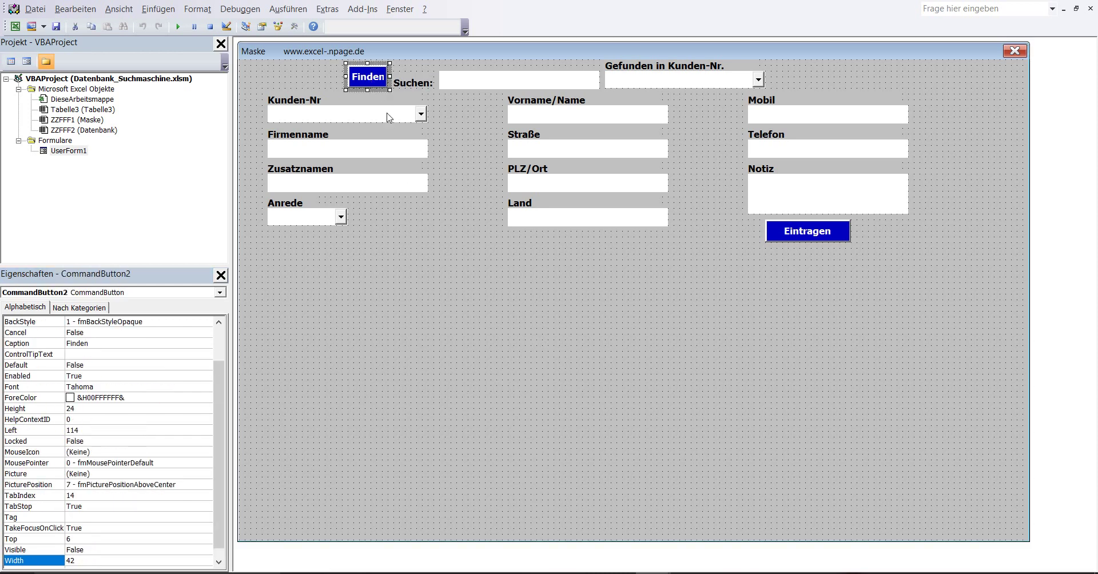
left_click(421, 276)
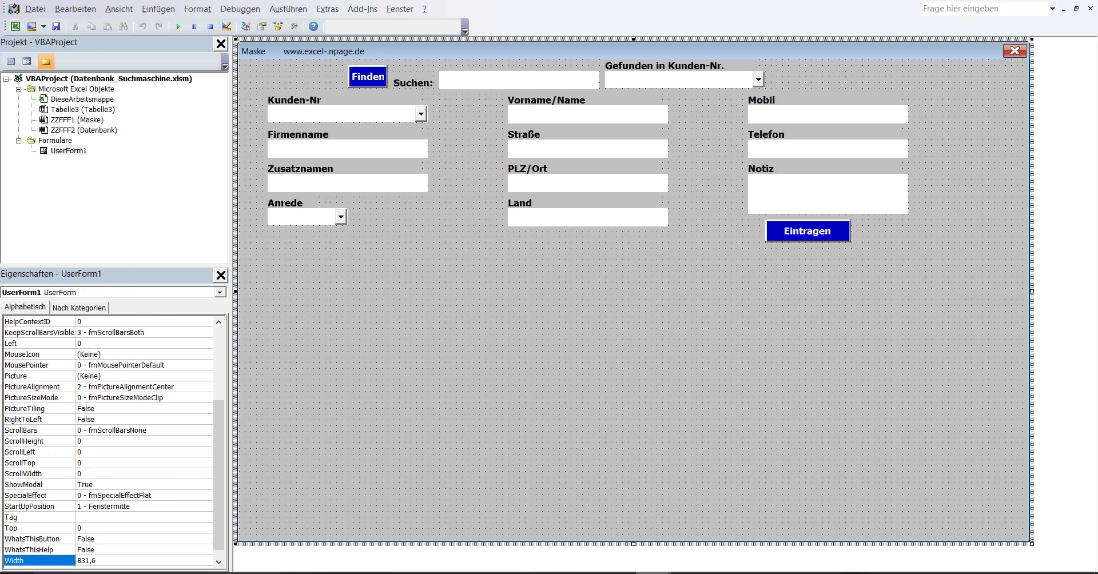
mouse_move(704, 558)
left_click(623, 532)
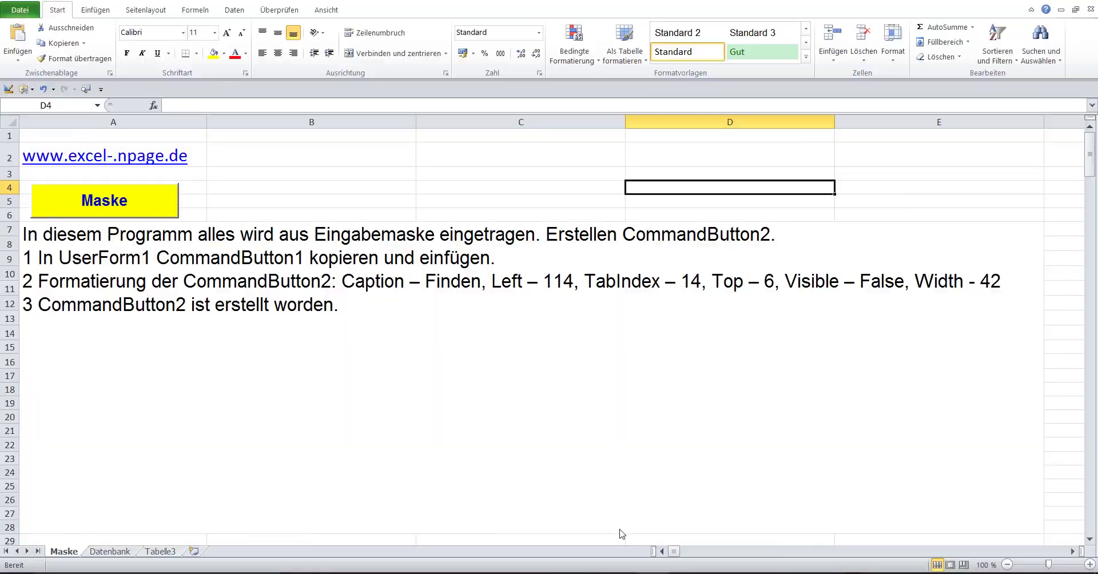
Step: Highlight the final instruction step, then run the Maske form once and close it
double_click(302, 280)
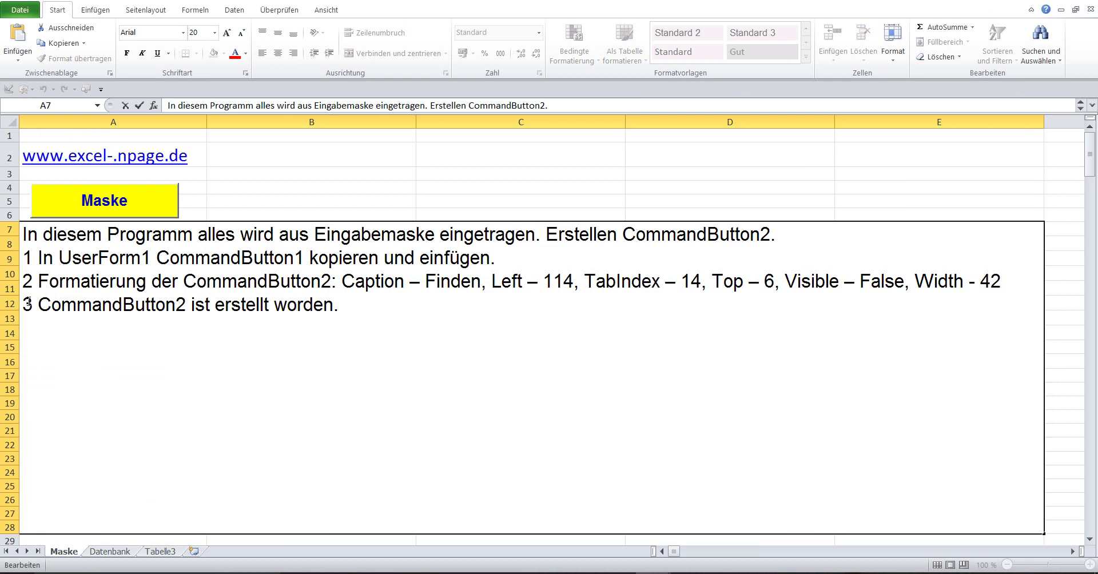
left_click_drag(23, 305, 352, 317)
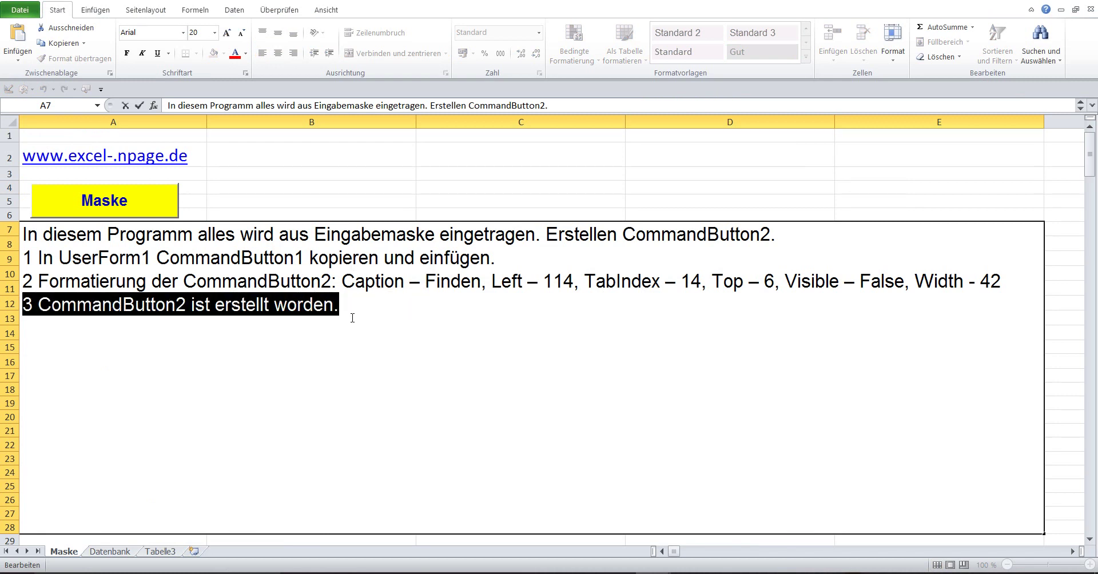
left_click(171, 201)
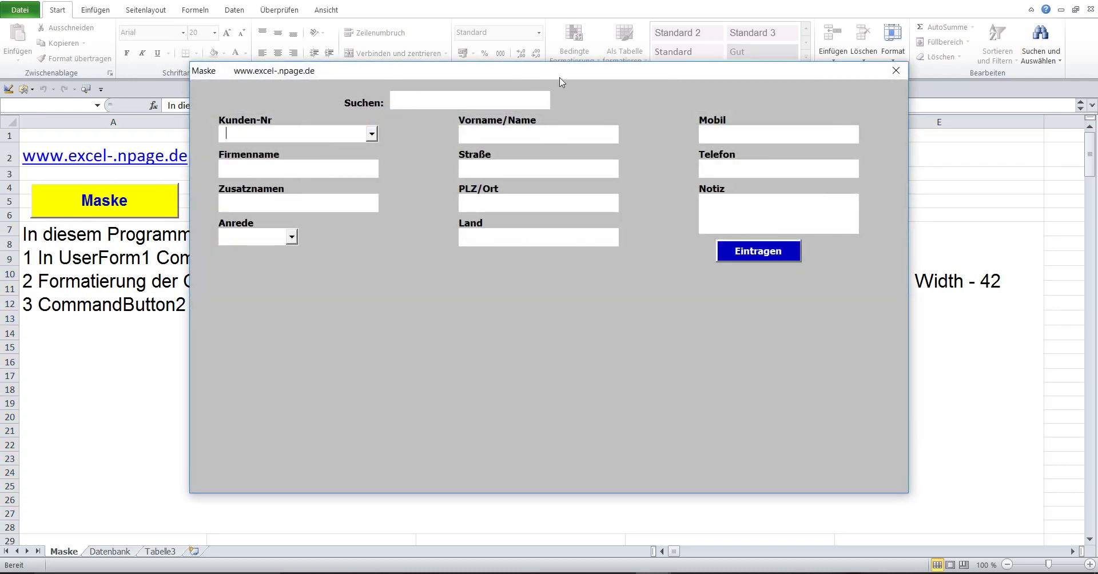
left_click(897, 72)
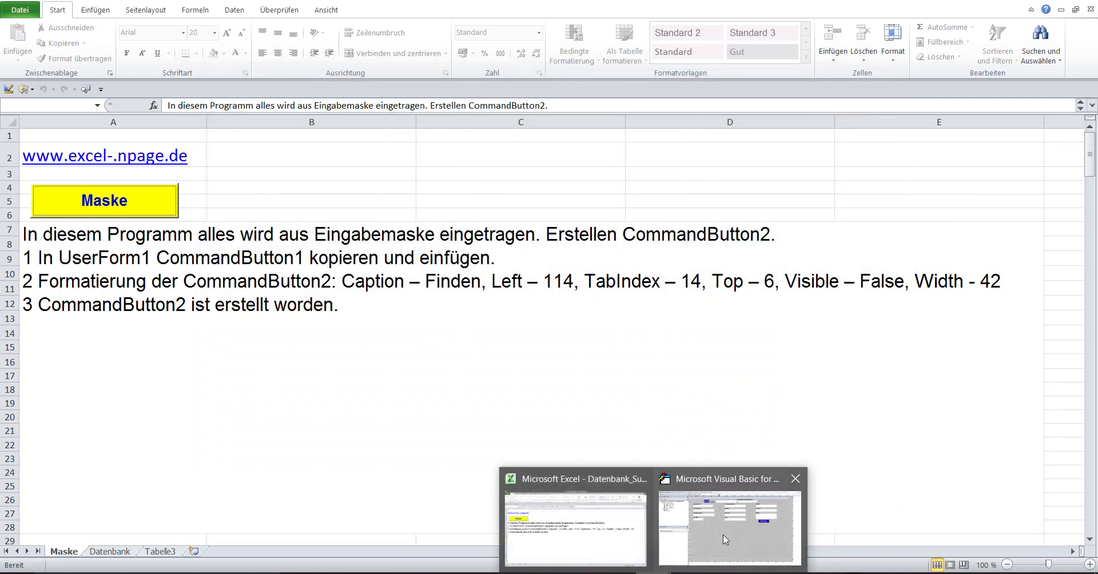
Step: Run the Maske form again to confirm the Finden button stays hidden
left_click(724, 538)
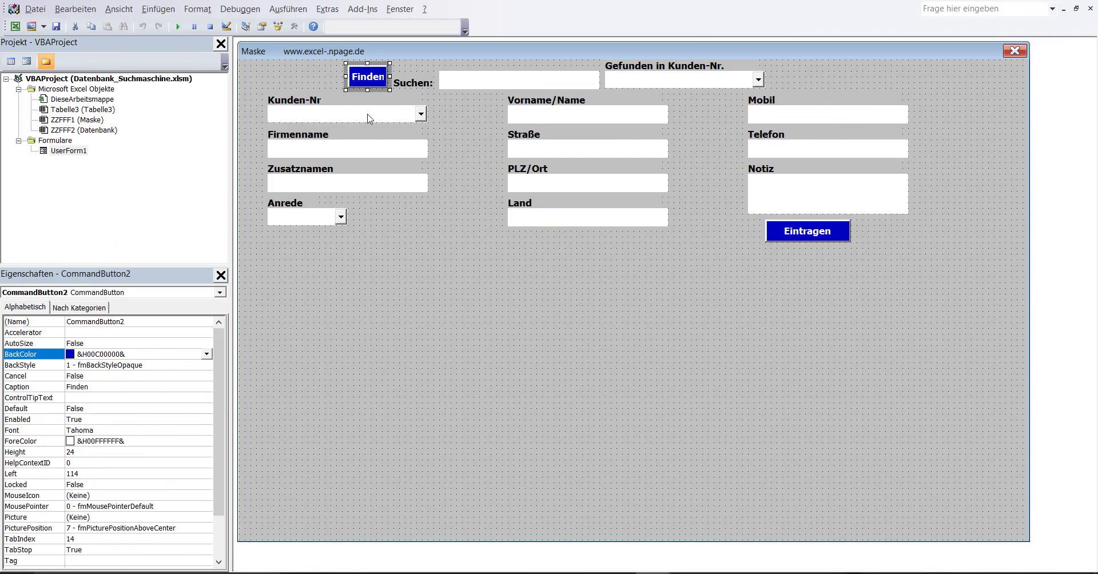
mouse_move(640, 569)
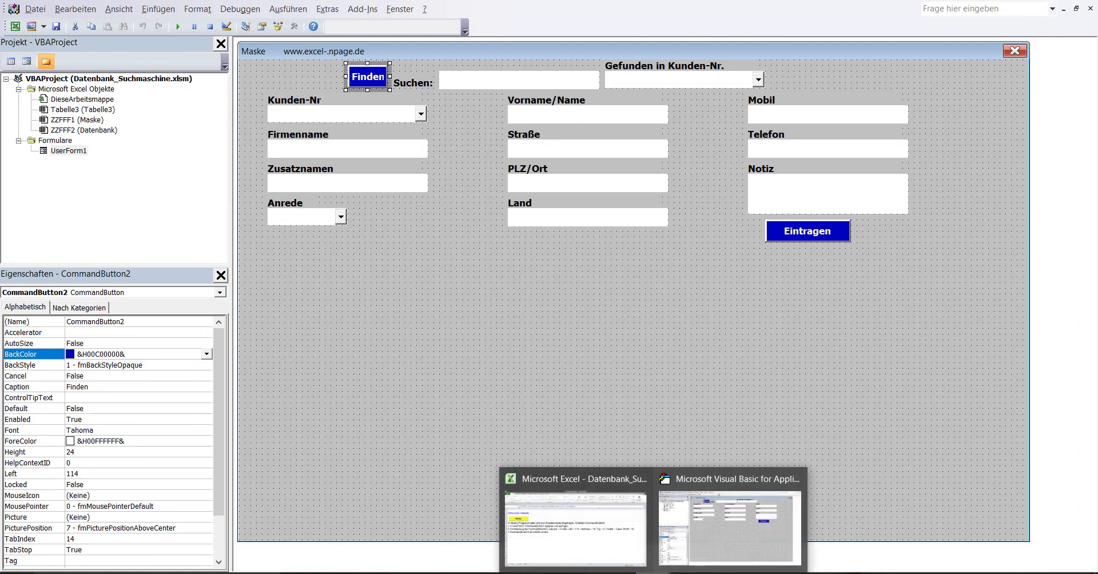
left_click(575, 532)
left_click(171, 201)
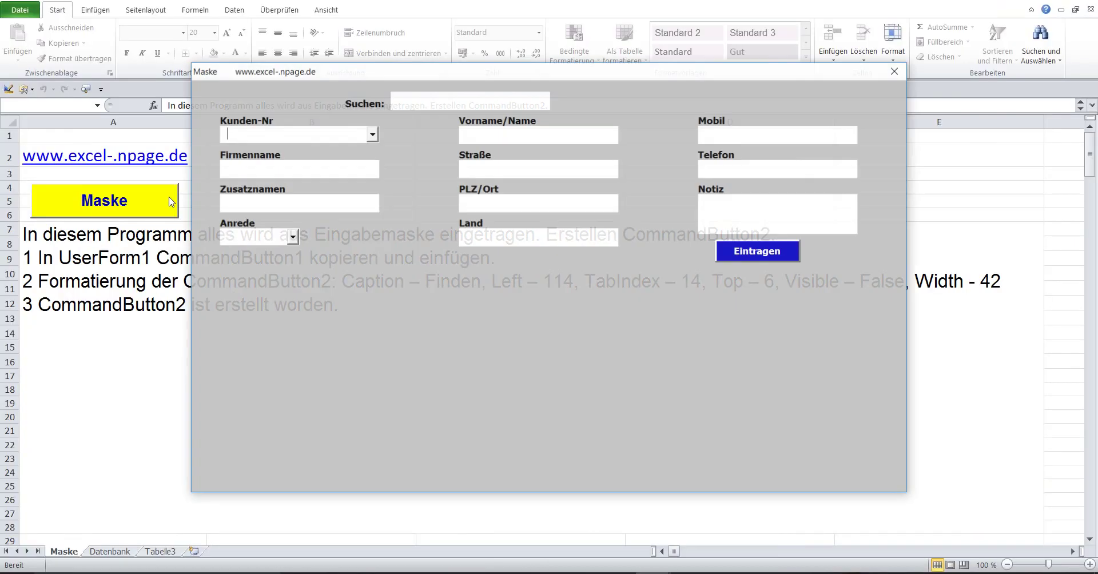